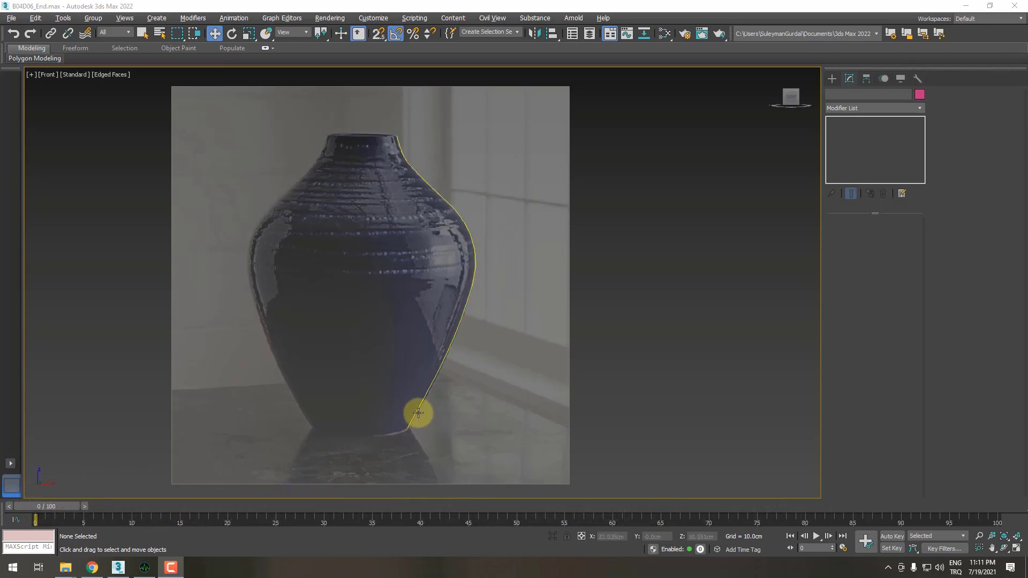
- Pan and zoom the Front view to frame the traced vase profile line
{"action": "middle_click_drag", "start_coordinate": [417, 370], "coordinate": [439, 368]}
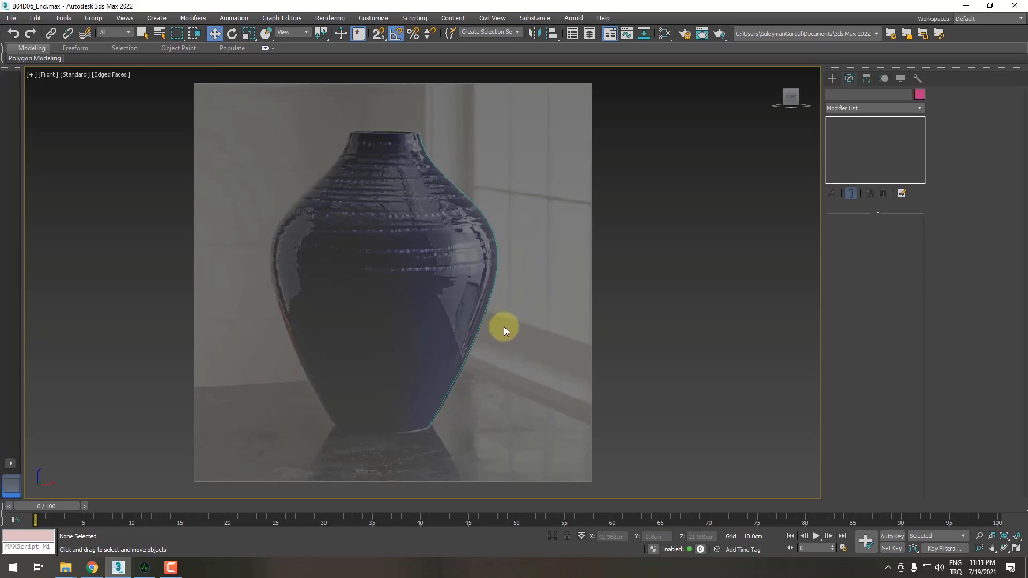
{"action": "middle_click_drag", "start_coordinate": [526, 308], "coordinate": [585, 319]}
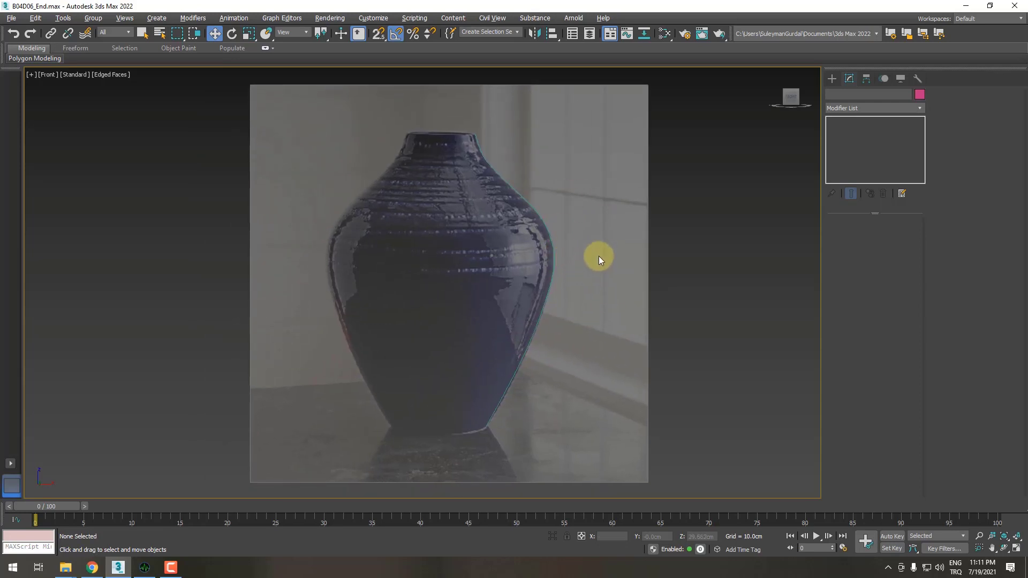
{"action": "left_click_drag", "start_coordinate": [502, 252], "coordinate": [502, 251]}
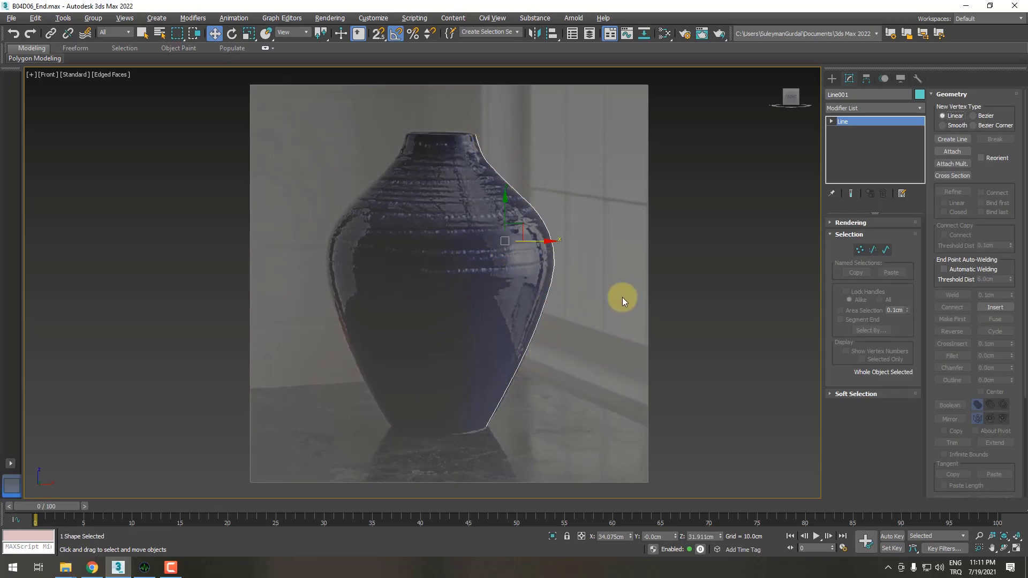
{"action": "middle_click_drag", "start_coordinate": [622, 298], "coordinate": [500, 330]}
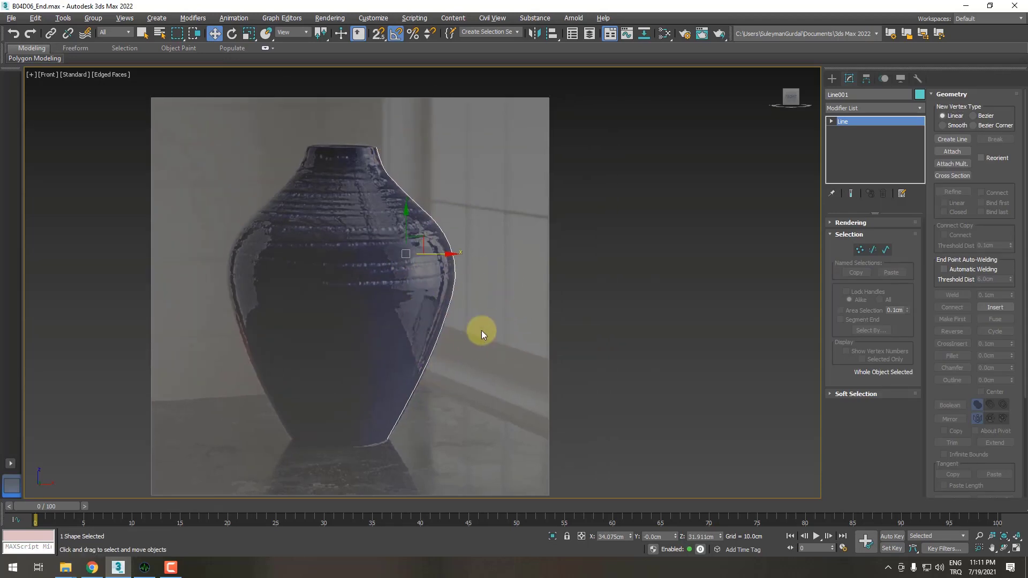
{"action": "middle_click_drag", "start_coordinate": [484, 327], "coordinate": [532, 303]}
{"action": "left_click", "coordinate": [592, 344]}
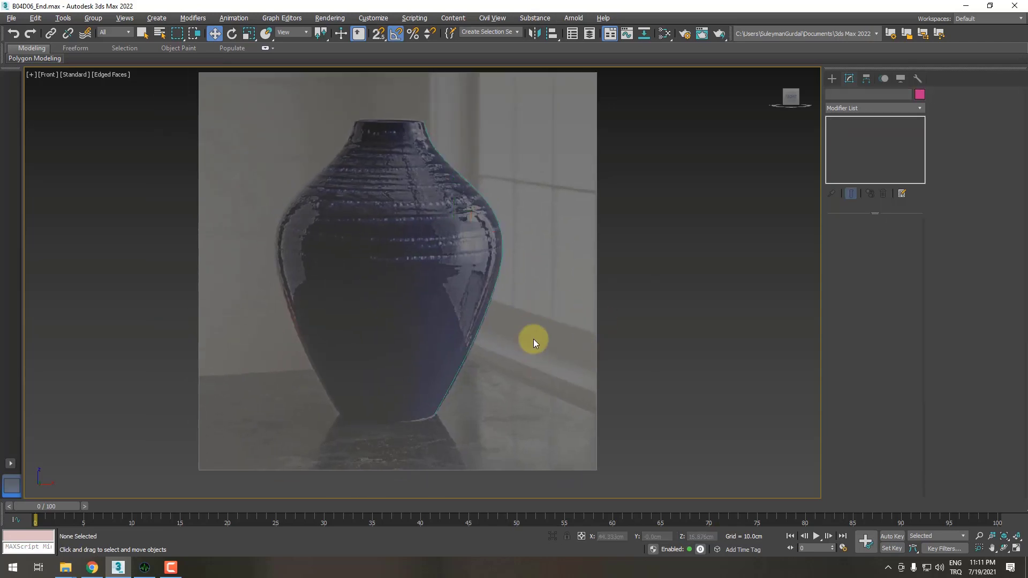
{"action": "scroll", "coordinate": [414, 416], "scroll_direction": "up", "scroll_amount": 2}
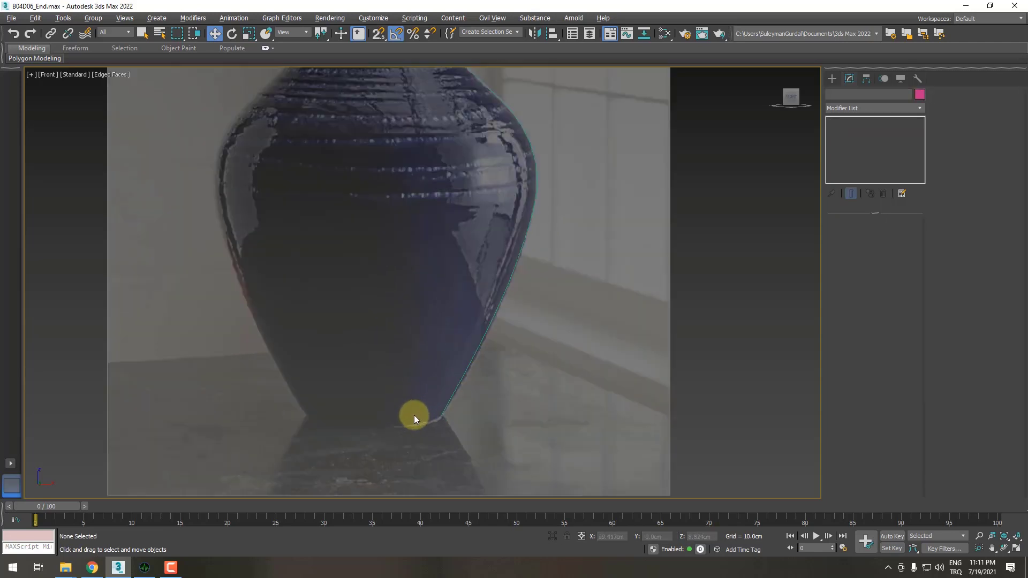
{"action": "scroll", "coordinate": [414, 416], "scroll_direction": "up", "scroll_amount": 2}
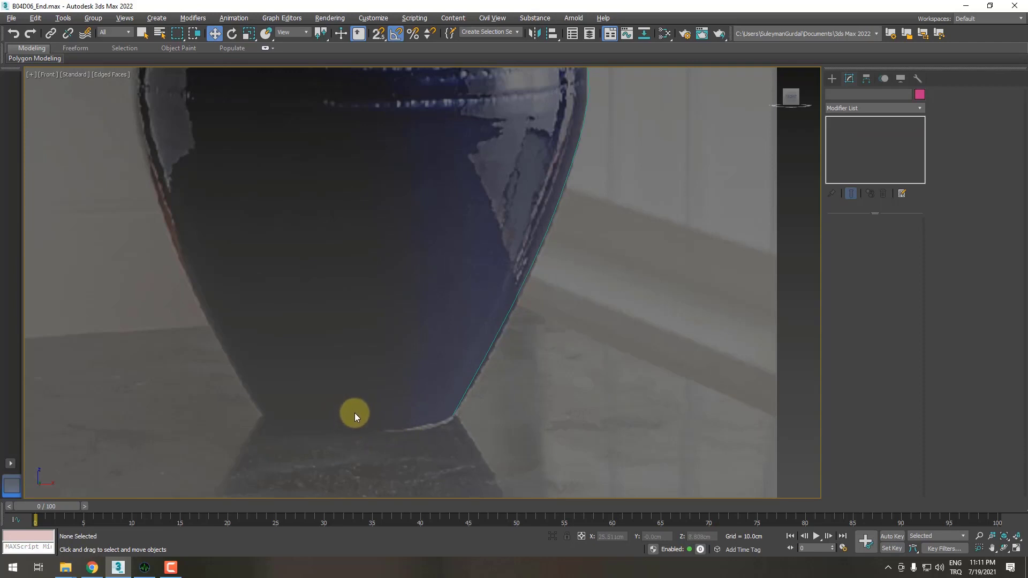
{"action": "scroll", "coordinate": [419, 428], "scroll_direction": "down", "scroll_amount": 4}
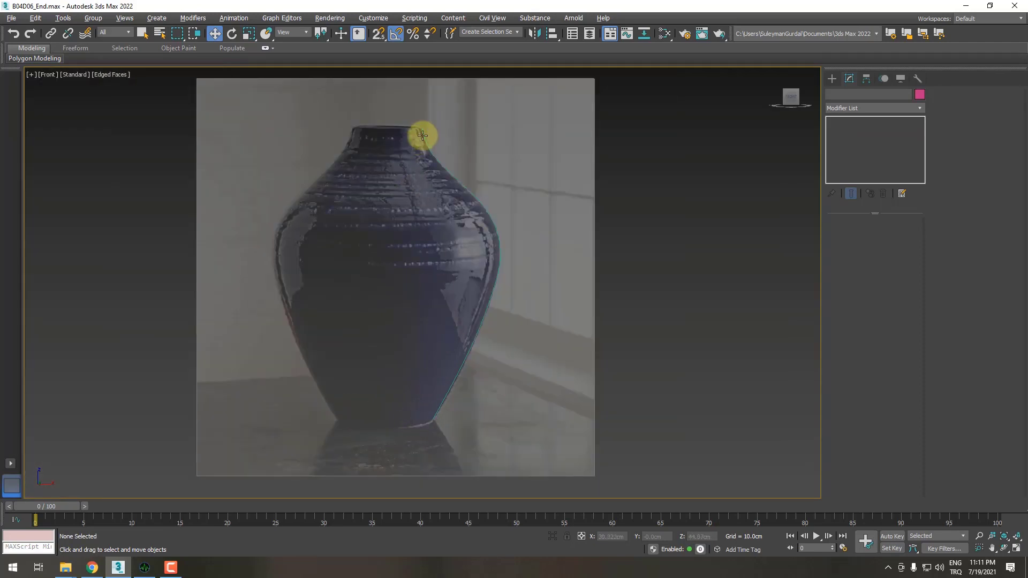
{"action": "scroll", "coordinate": [424, 439], "scroll_direction": "up", "scroll_amount": 2}
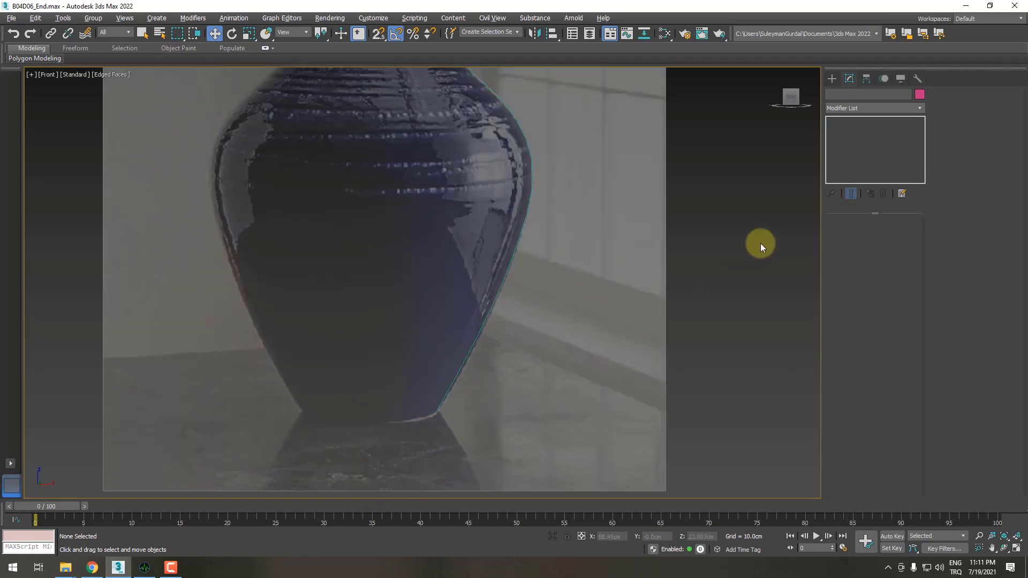
- With vertex snapping on, draw a straight line from the profile's bottom end leftward along the base
{"action": "left_click", "coordinate": [832, 78]}
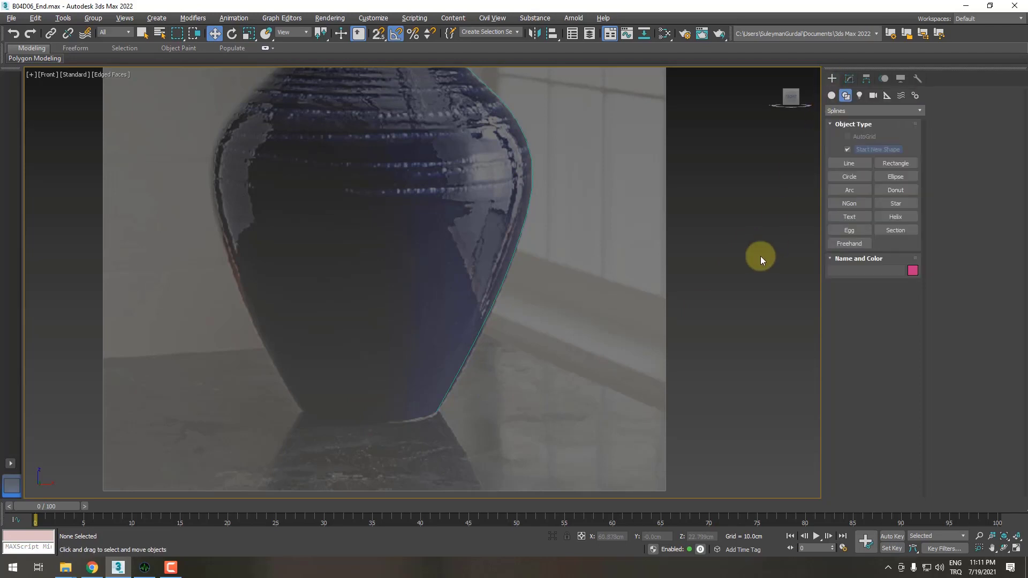
{"action": "left_click", "coordinate": [849, 163]}
{"action": "scroll", "coordinate": [436, 436], "scroll_direction": "up", "scroll_amount": 3}
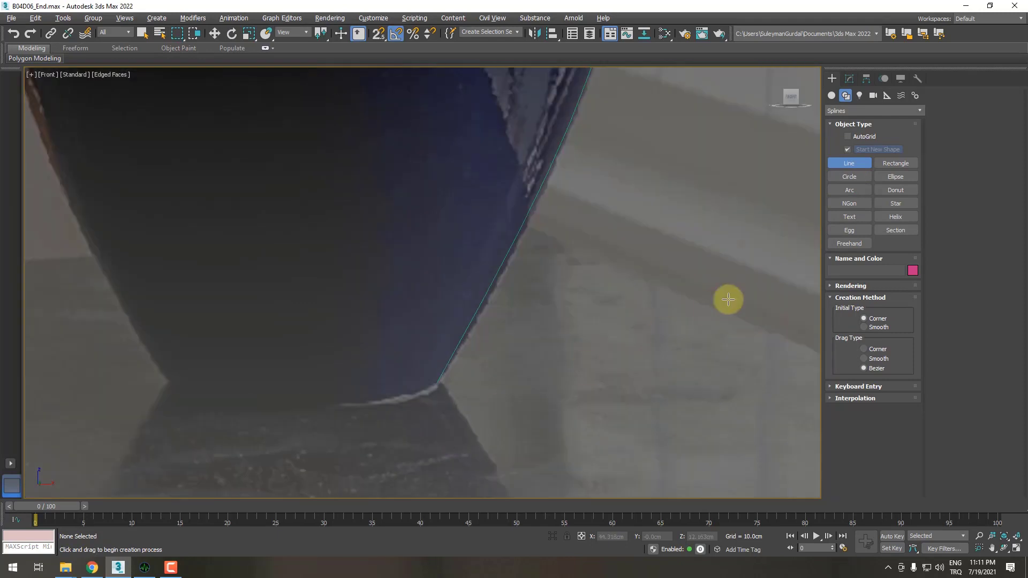
{"action": "left_click", "coordinate": [379, 33]}
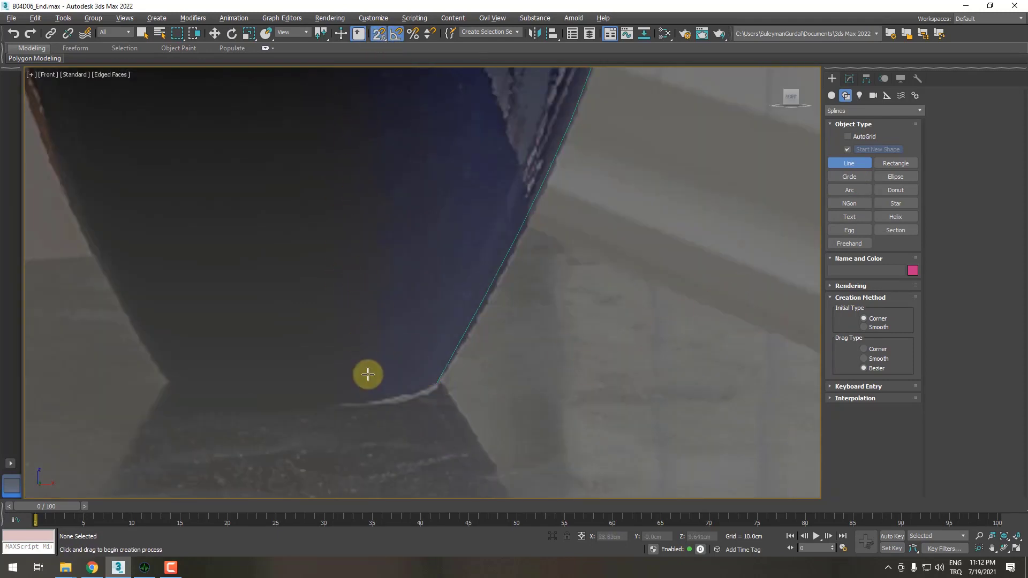
{"action": "left_click", "coordinate": [439, 395]}
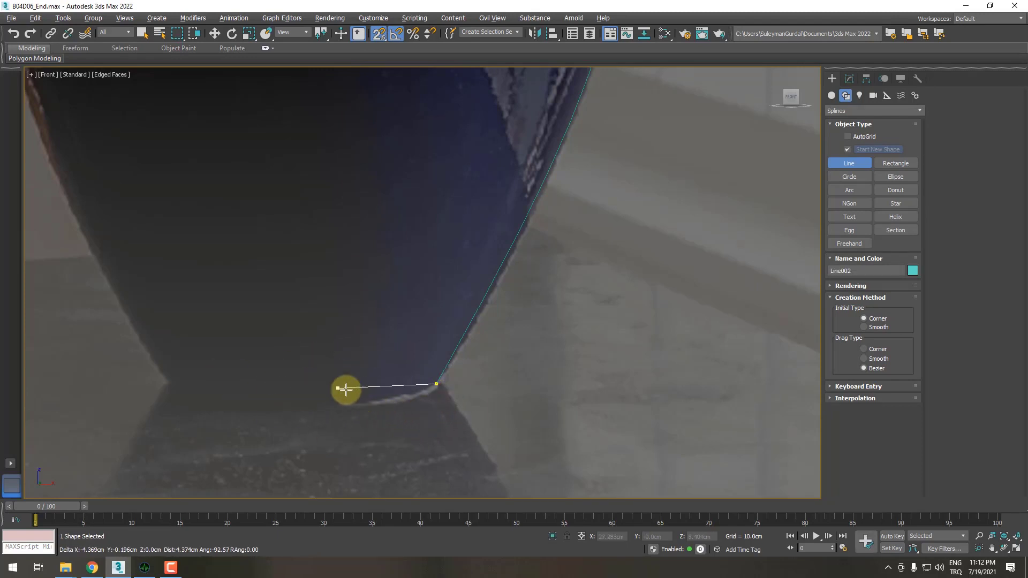
{"action": "left_click", "coordinate": [414, 300]}
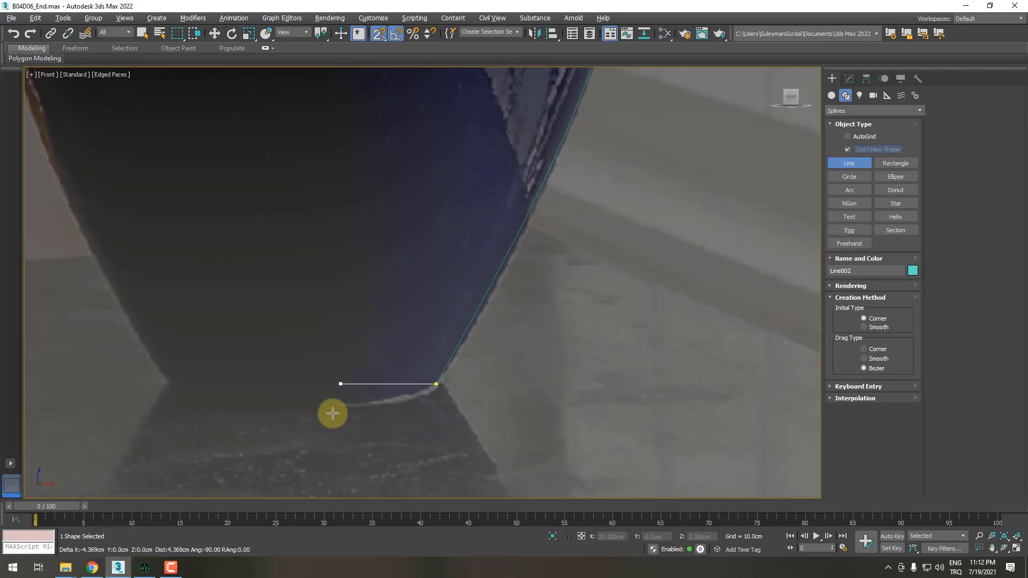
{"action": "left_click", "coordinate": [296, 399]}
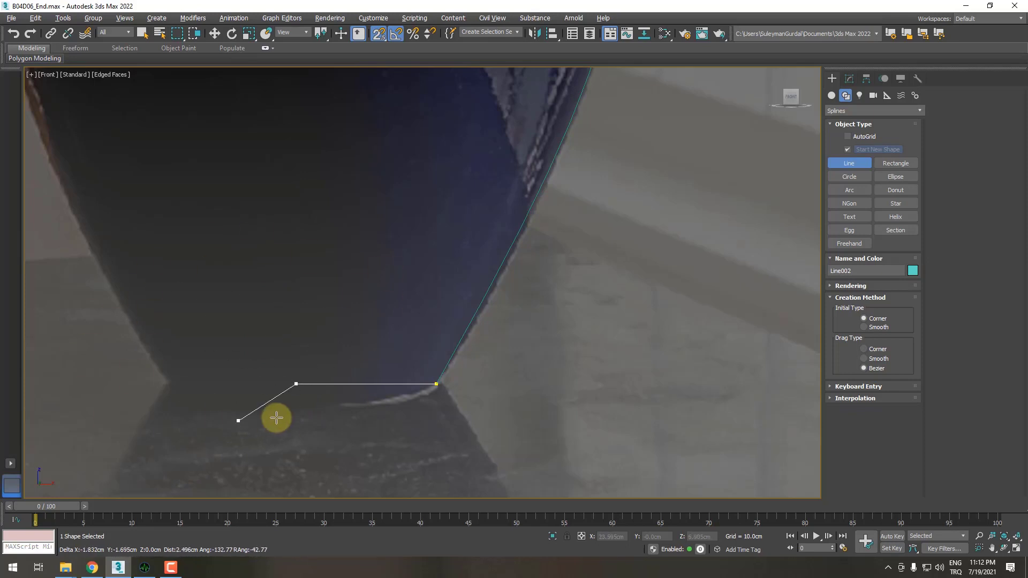
{"action": "right_click", "coordinate": [242, 391]}
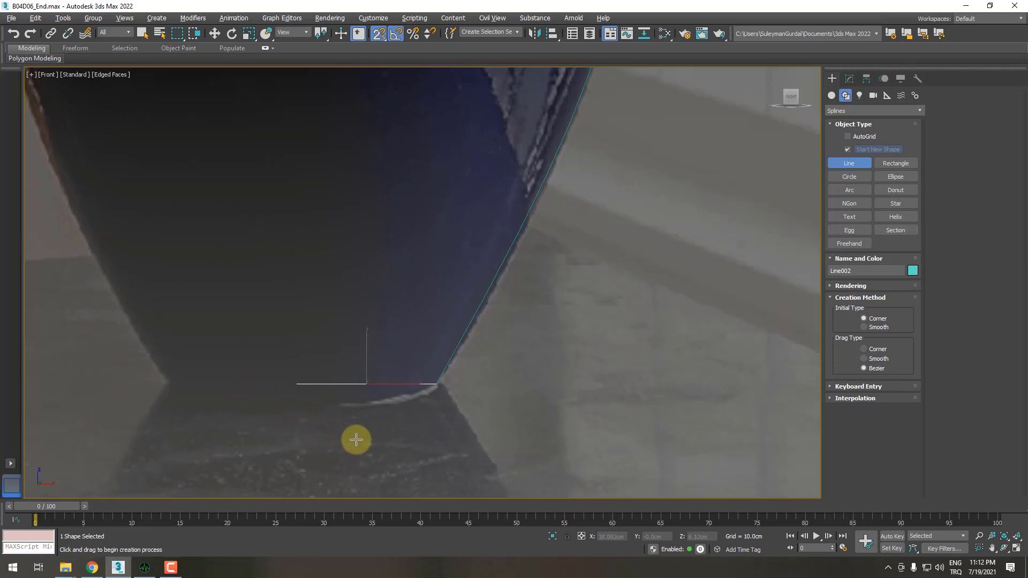
- Delete the accidental extra line Line003 and select the new base line
{"action": "left_click", "coordinate": [628, 354]}
{"action": "left_click", "coordinate": [528, 424]}
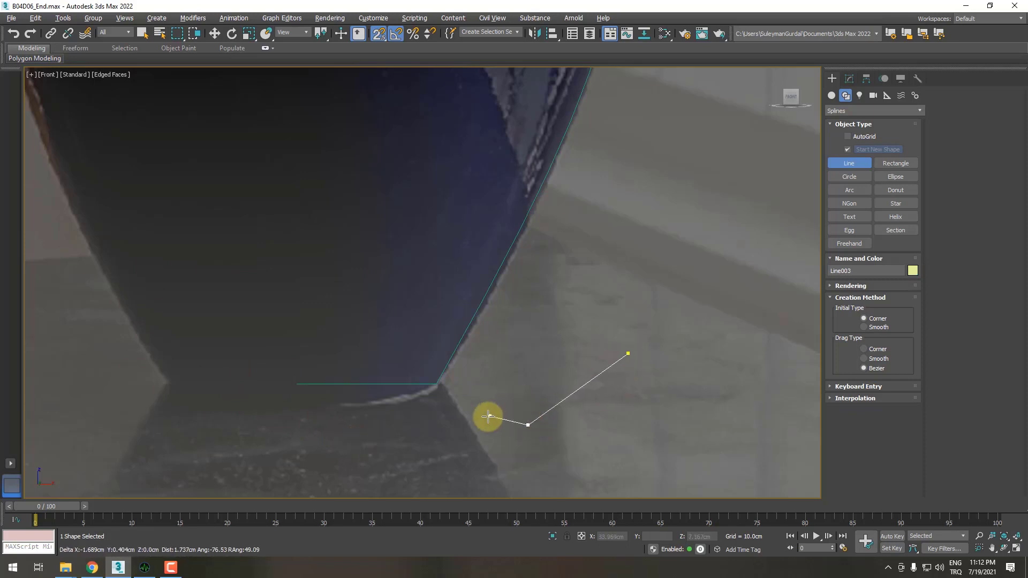
{"action": "right_click", "coordinate": [473, 370]}
{"action": "right_click", "coordinate": [612, 391]}
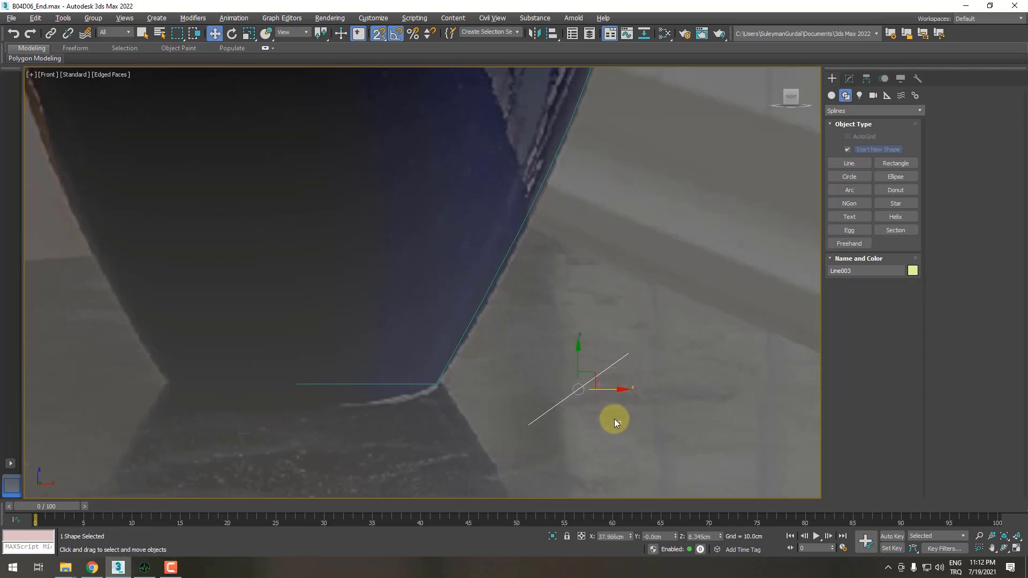
{"action": "key", "text": "Delete"}
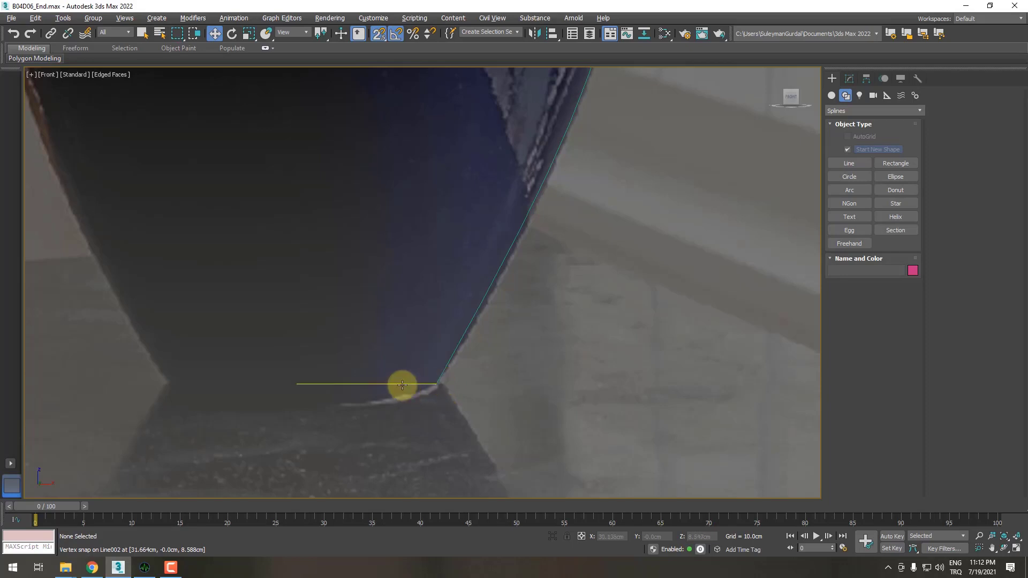
{"action": "scroll", "coordinate": [390, 359], "scroll_direction": "down", "scroll_amount": 2}
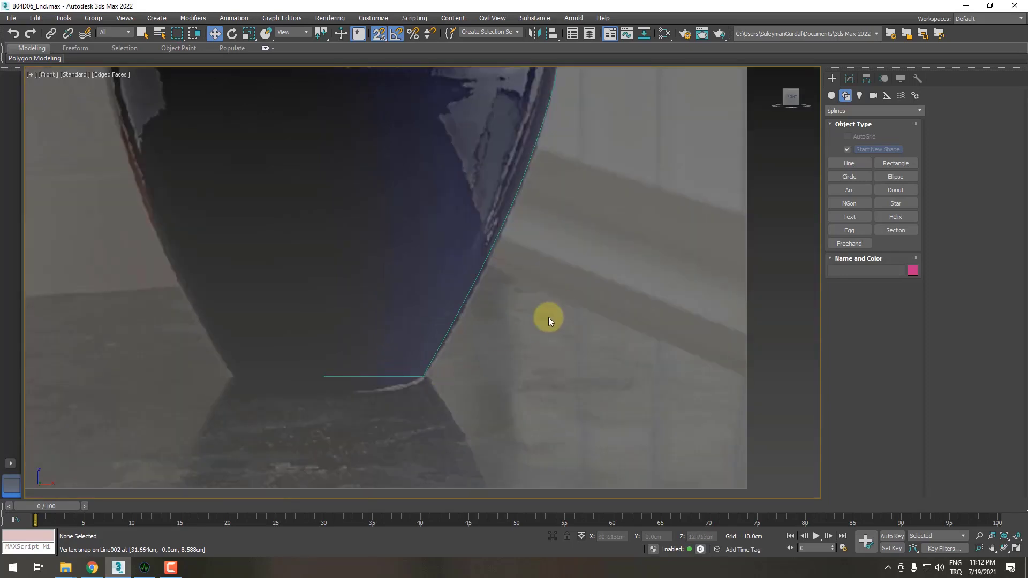
{"action": "left_click", "coordinate": [383, 376]}
- Show the base line's Modify settings and check the traced profile line's selection
{"action": "key", "text": "q"}
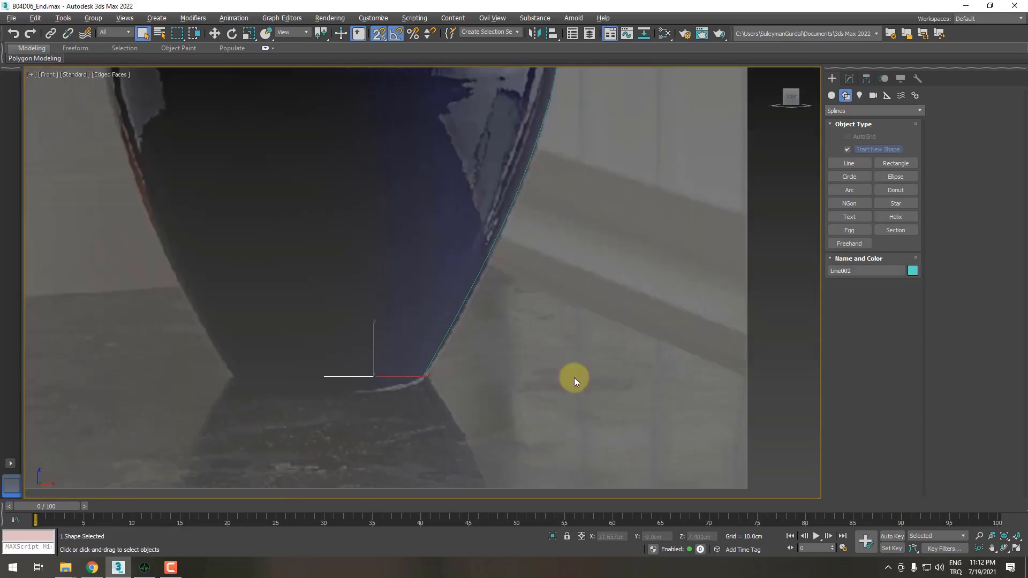
{"action": "left_click", "coordinate": [849, 78]}
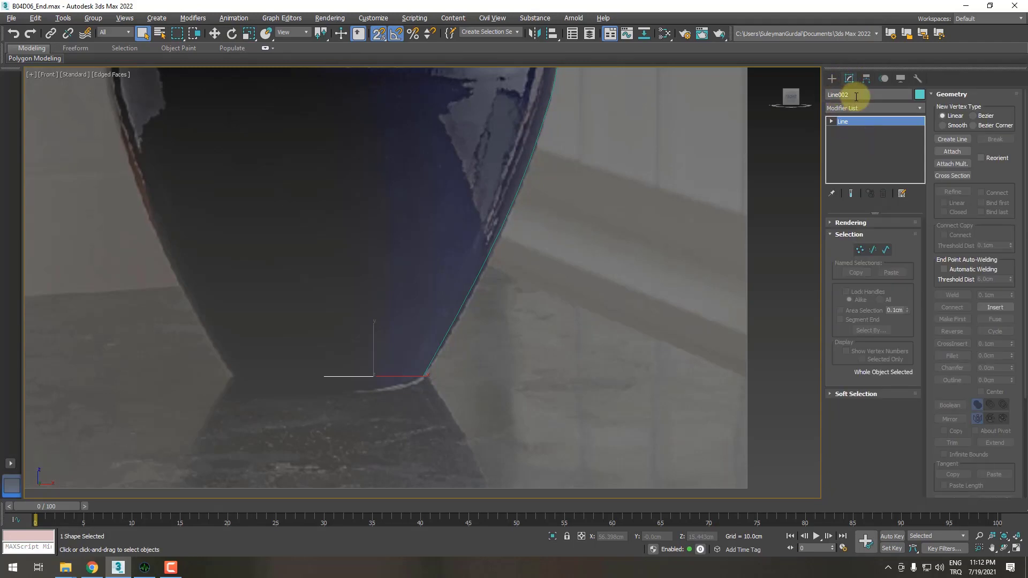
{"action": "left_click", "coordinate": [516, 339]}
{"action": "scroll", "coordinate": [530, 311], "scroll_direction": "down", "scroll_amount": 2}
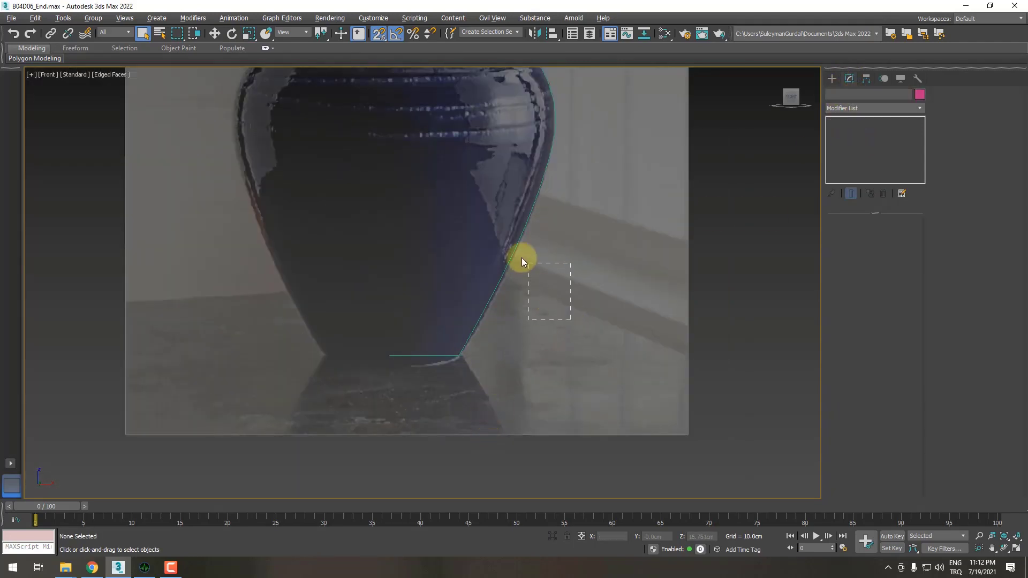
{"action": "left_click_drag", "start_coordinate": [574, 321], "coordinate": [504, 259]}
{"action": "middle_click_drag", "start_coordinate": [551, 339], "coordinate": [492, 457]}
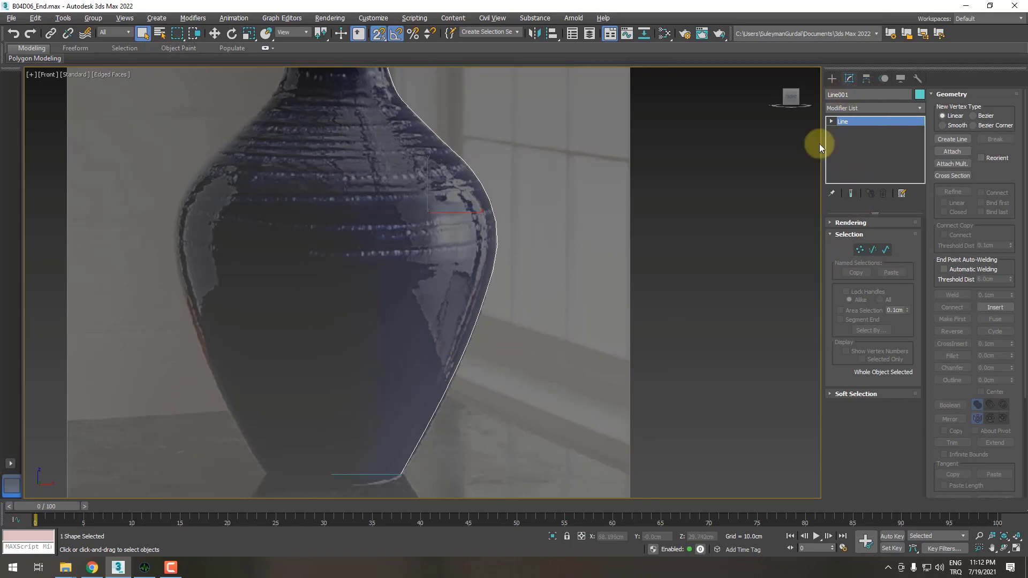
{"action": "left_click", "coordinate": [592, 410]}
- Set the base line's object colour to red, then select the traced vase profile line
{"action": "left_click", "coordinate": [421, 424]}
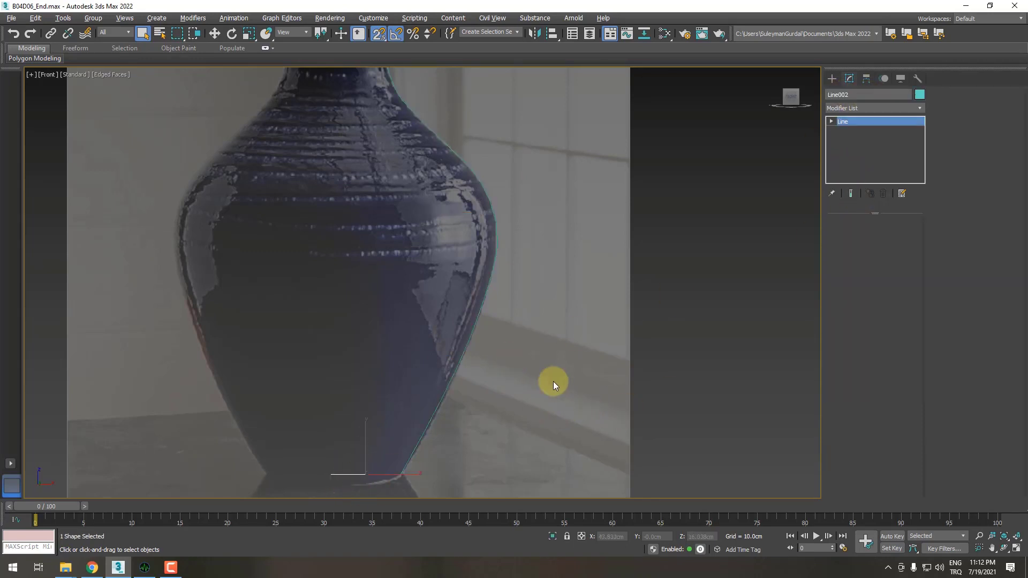
{"action": "left_click", "coordinate": [919, 95]}
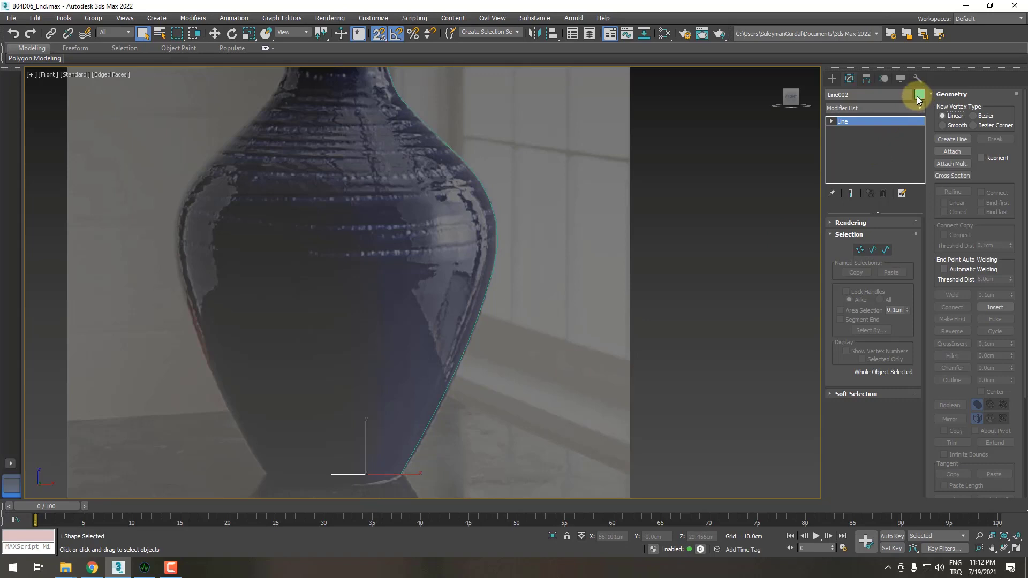
{"action": "left_click", "coordinate": [590, 237]}
{"action": "left_click", "coordinate": [729, 303]}
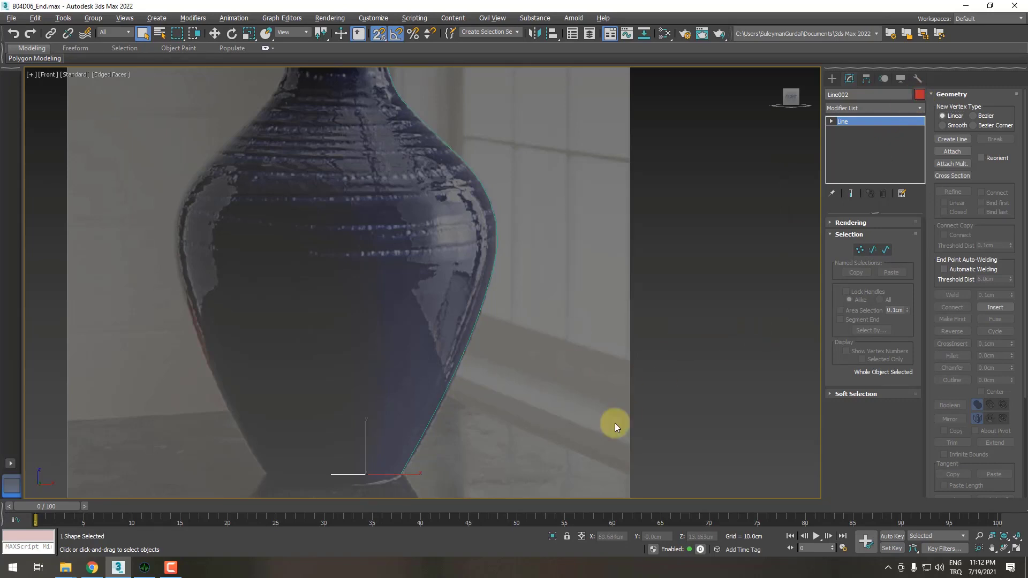
{"action": "left_click", "coordinate": [615, 423]}
{"action": "middle_click_drag", "start_coordinate": [615, 424], "coordinate": [495, 348]}
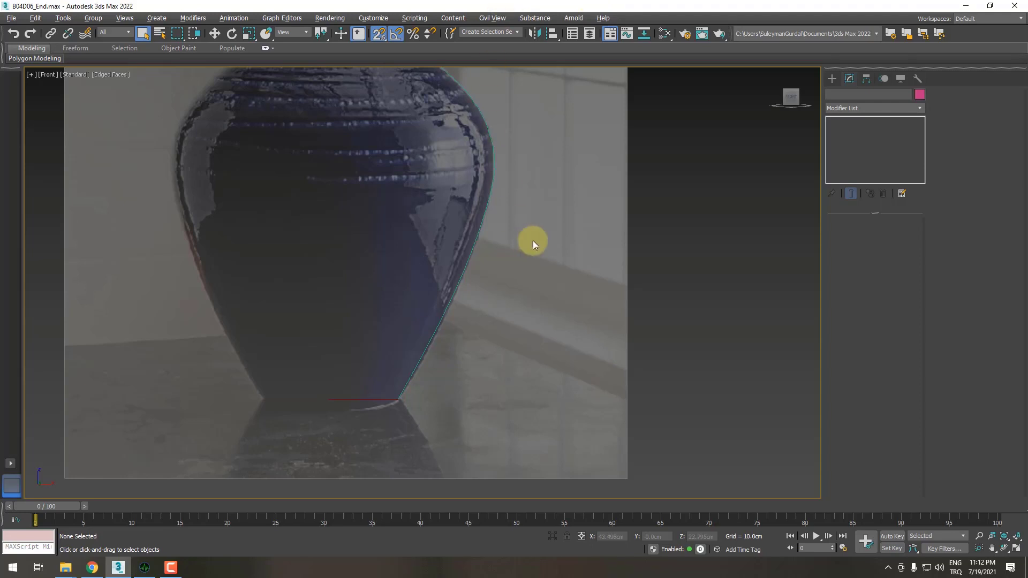
{"action": "scroll", "coordinate": [574, 220], "scroll_direction": "down", "scroll_amount": 5}
{"action": "scroll", "coordinate": [563, 200], "scroll_direction": "up", "scroll_amount": 5}
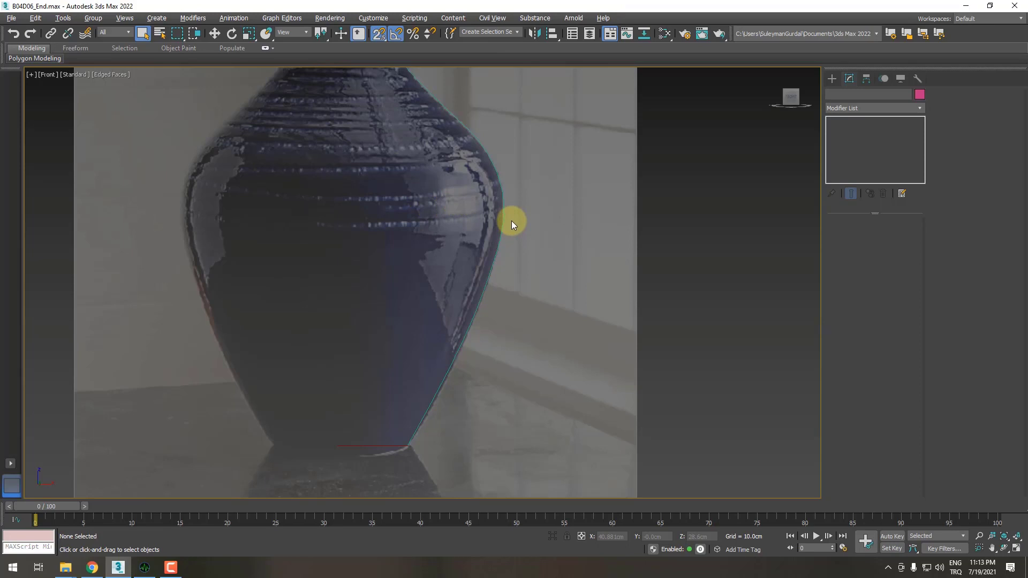
{"action": "left_click_drag", "start_coordinate": [465, 275], "coordinate": [464, 273]}
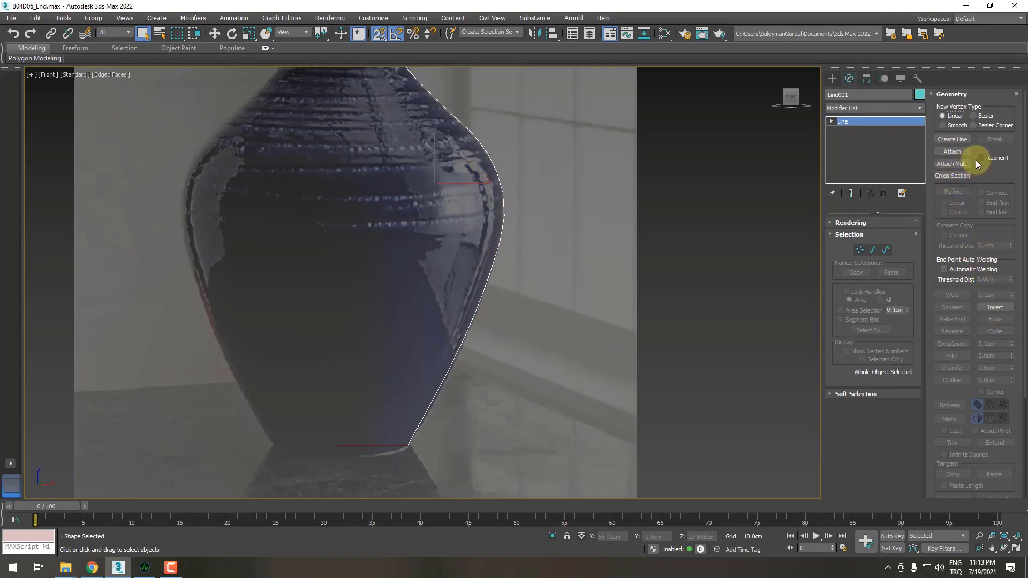
- At Spline level with Attach and snaps off, select both the side profile and base splines
{"action": "left_click", "coordinate": [956, 152]}
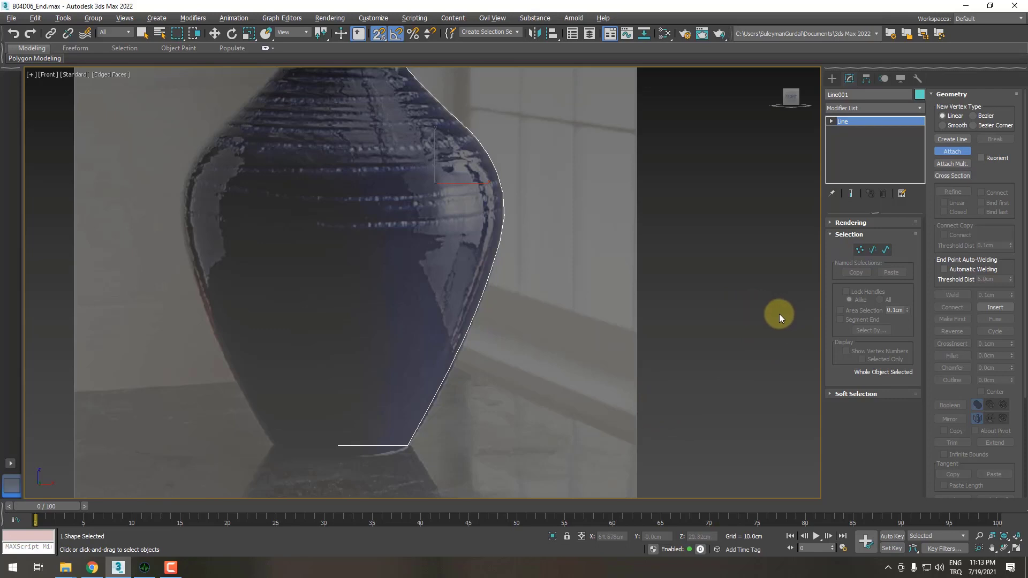
{"action": "left_click", "coordinate": [886, 250]}
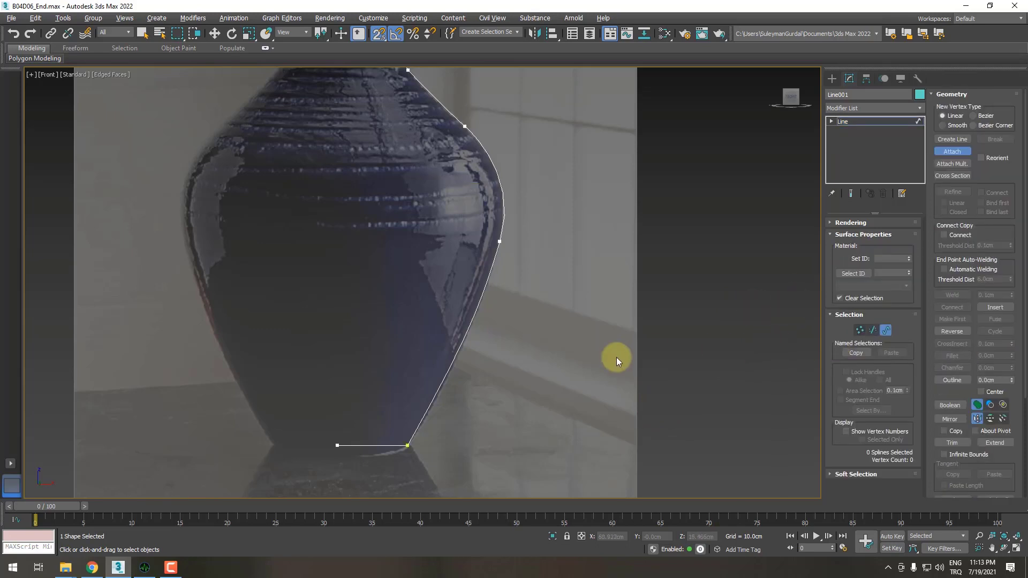
{"action": "left_click", "coordinate": [954, 152]}
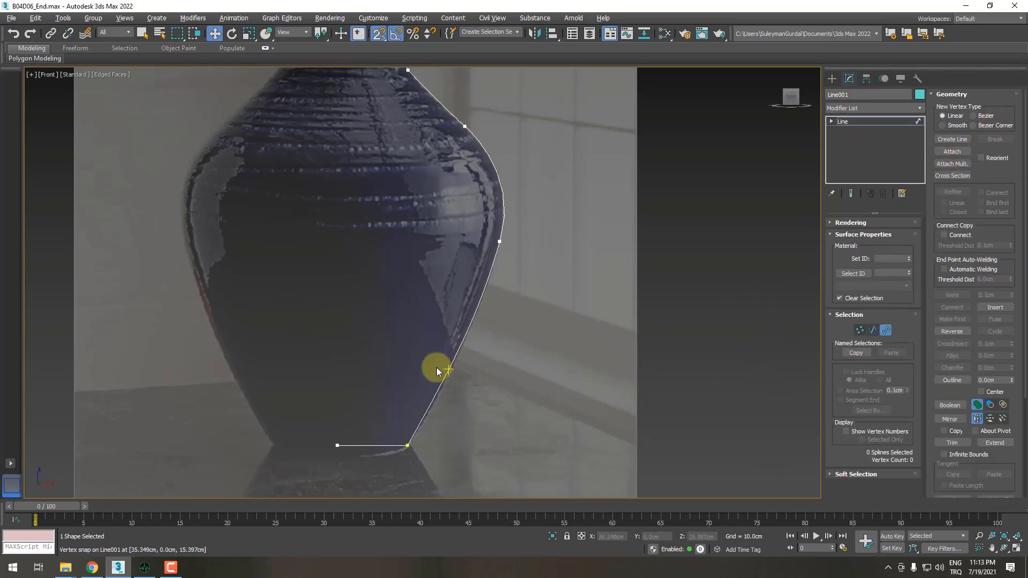
{"action": "scroll", "coordinate": [436, 369], "scroll_direction": "down", "scroll_amount": 2}
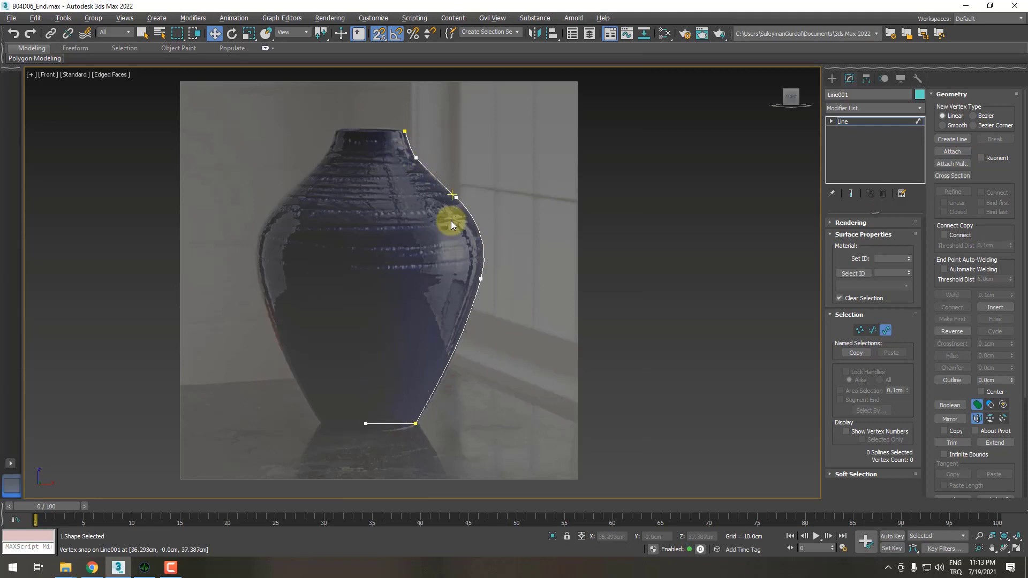
{"action": "key", "text": "s"}
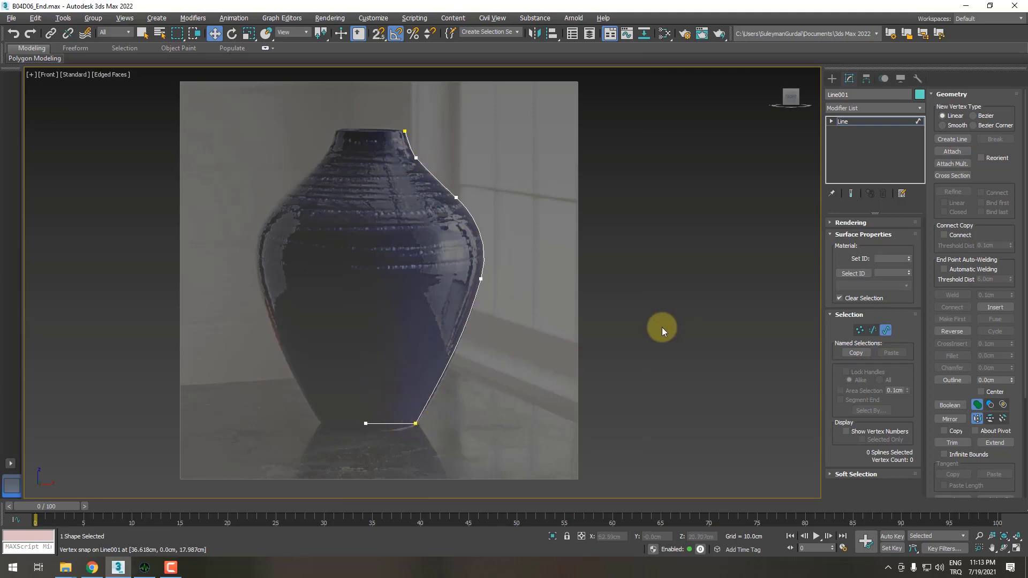
{"action": "left_click_drag", "start_coordinate": [403, 370], "coordinate": [459, 406]}
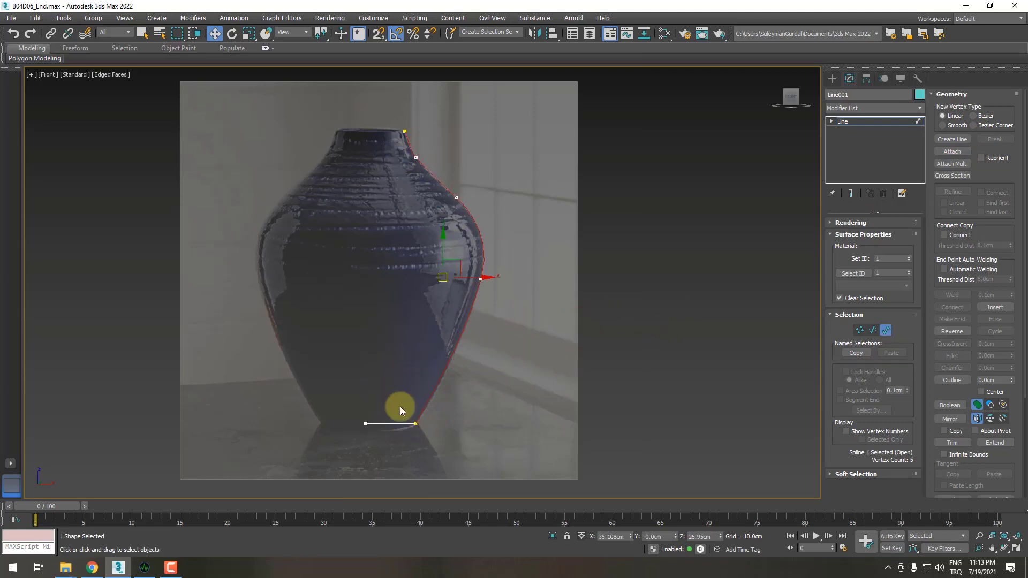
{"action": "left_click_drag", "start_coordinate": [398, 370], "coordinate": [387, 436]}
{"action": "left_click_drag", "start_coordinate": [406, 372], "coordinate": [409, 436]}
{"action": "scroll", "coordinate": [418, 422], "scroll_direction": "up", "scroll_amount": 5}
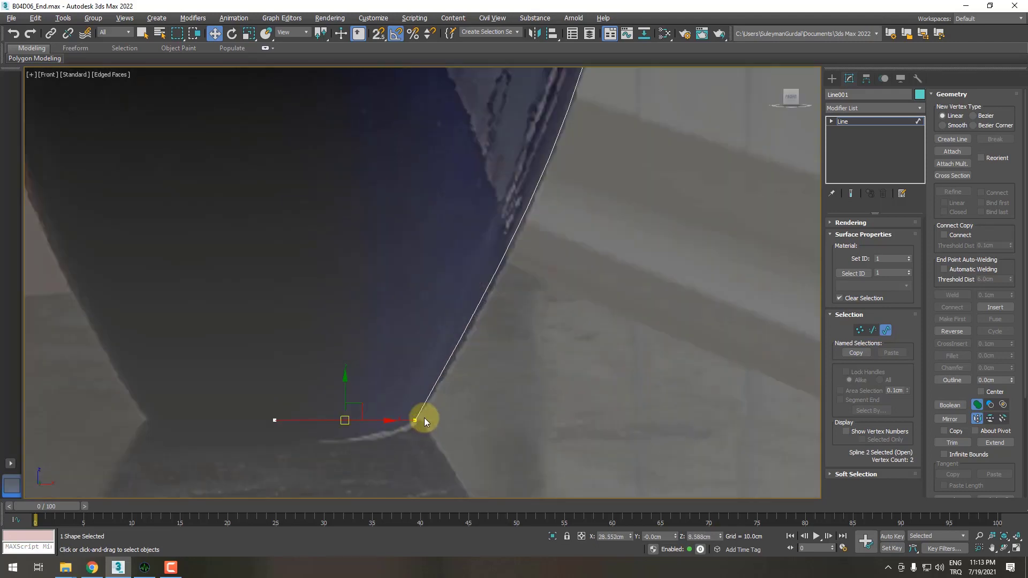
- Weld the two overlapping base corner vertices and reselect the joined spline
{"action": "left_click", "coordinate": [860, 330]}
{"action": "left_click_drag", "start_coordinate": [471, 478], "coordinate": [391, 418]}
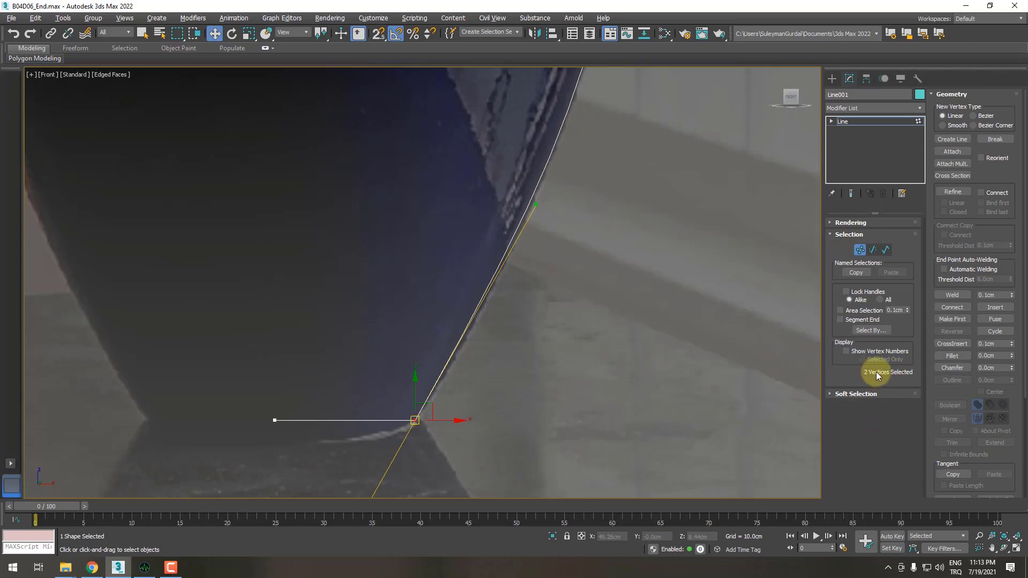
{"action": "left_click", "coordinate": [956, 295]}
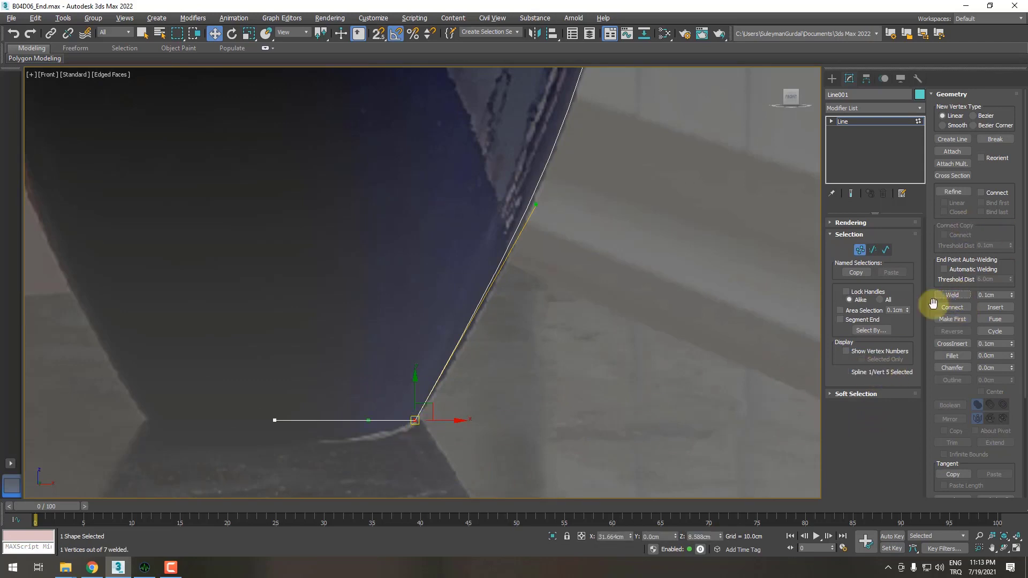
{"action": "left_click", "coordinate": [467, 442]}
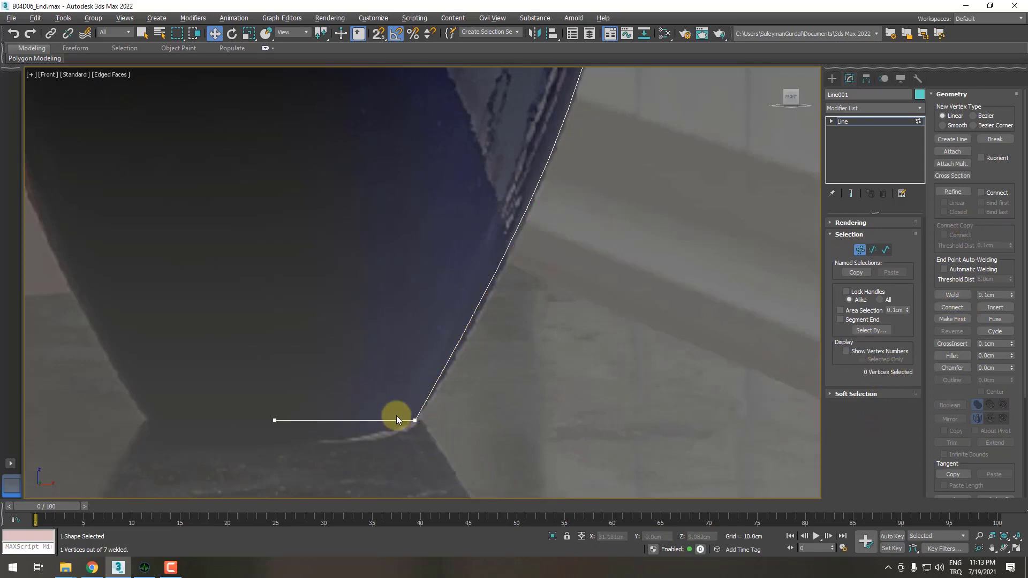
{"action": "left_click", "coordinate": [886, 249]}
{"action": "scroll", "coordinate": [609, 358], "scroll_direction": "down", "scroll_amount": 3}
{"action": "left_click", "coordinate": [540, 299]}
- Zoom and pan around the base corner to confirm the spline is one piece
{"action": "scroll", "coordinate": [622, 346], "scroll_direction": "down", "scroll_amount": 3}
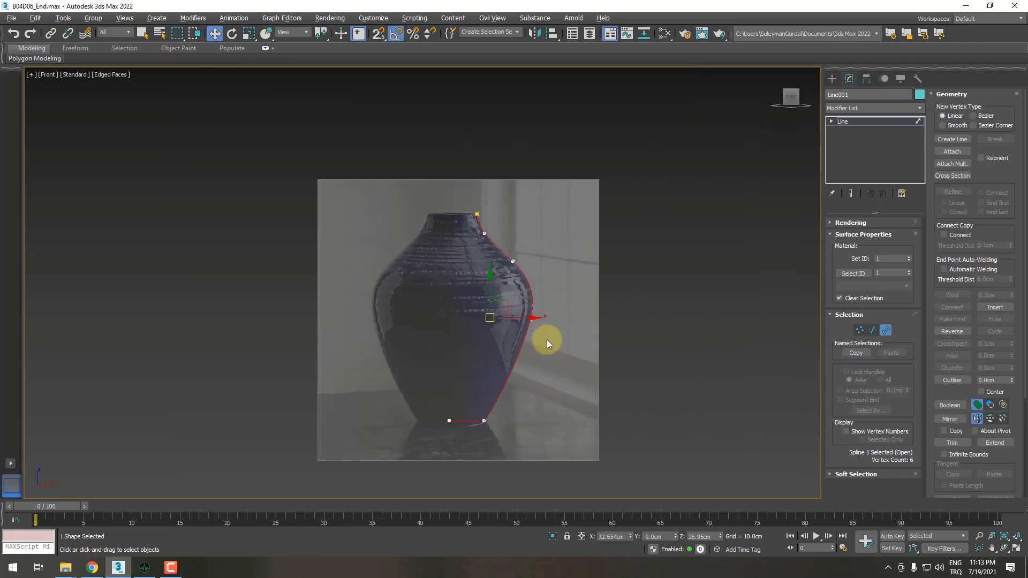
{"action": "scroll", "coordinate": [461, 431], "scroll_direction": "up", "scroll_amount": 4}
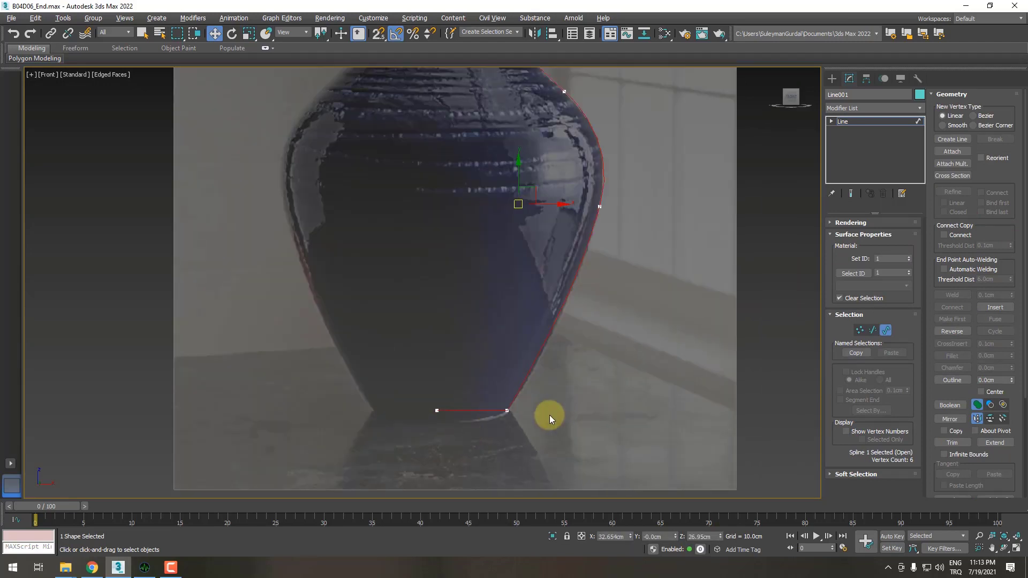
{"action": "scroll", "coordinate": [547, 426], "scroll_direction": "up", "scroll_amount": 1}
{"action": "scroll", "coordinate": [530, 434], "scroll_direction": "up", "scroll_amount": 3}
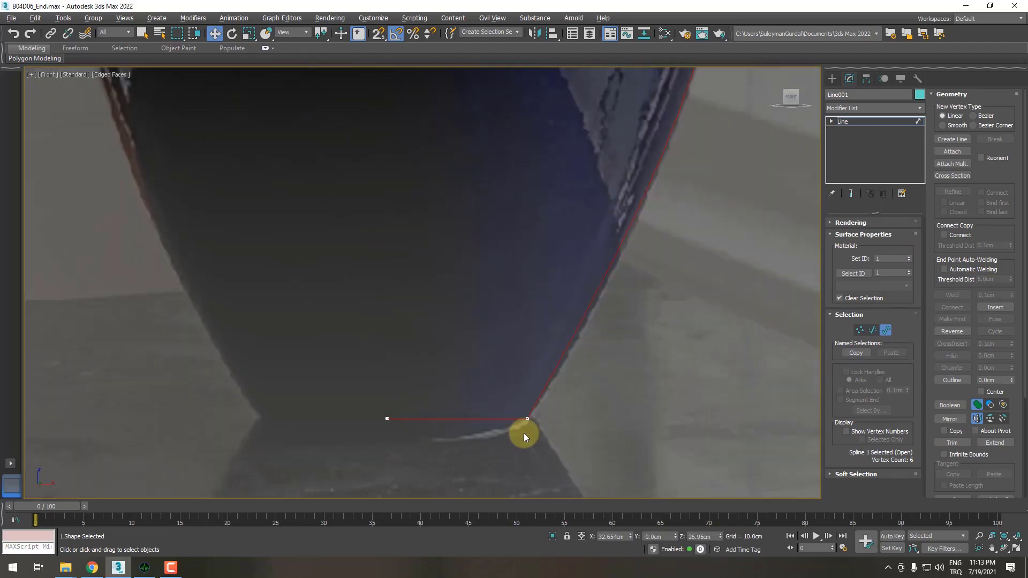
{"action": "scroll", "coordinate": [525, 431], "scroll_direction": "up", "scroll_amount": 2}
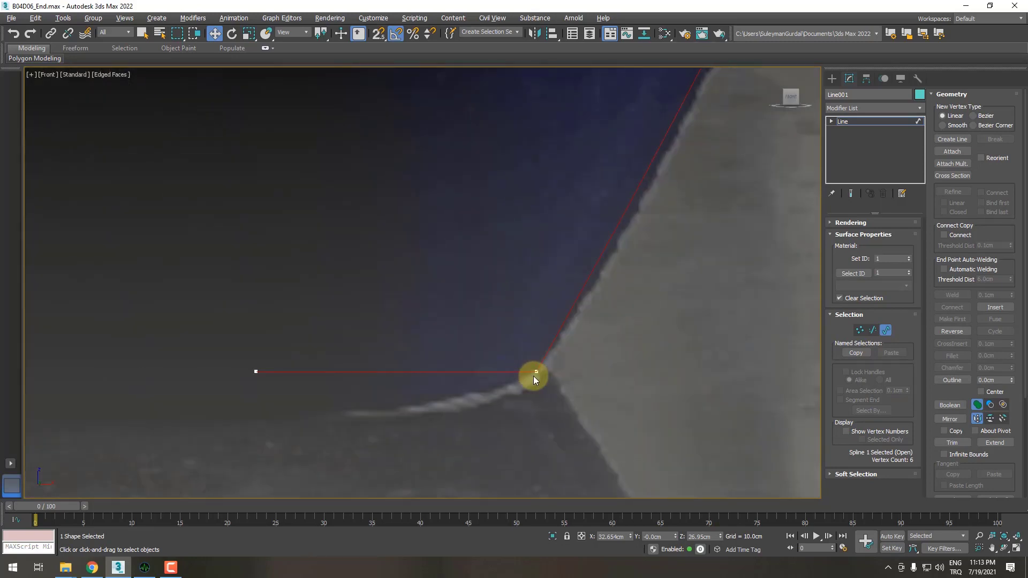
{"action": "scroll", "coordinate": [534, 376], "scroll_direction": "up", "scroll_amount": 1}
{"action": "left_click", "coordinate": [555, 379]}
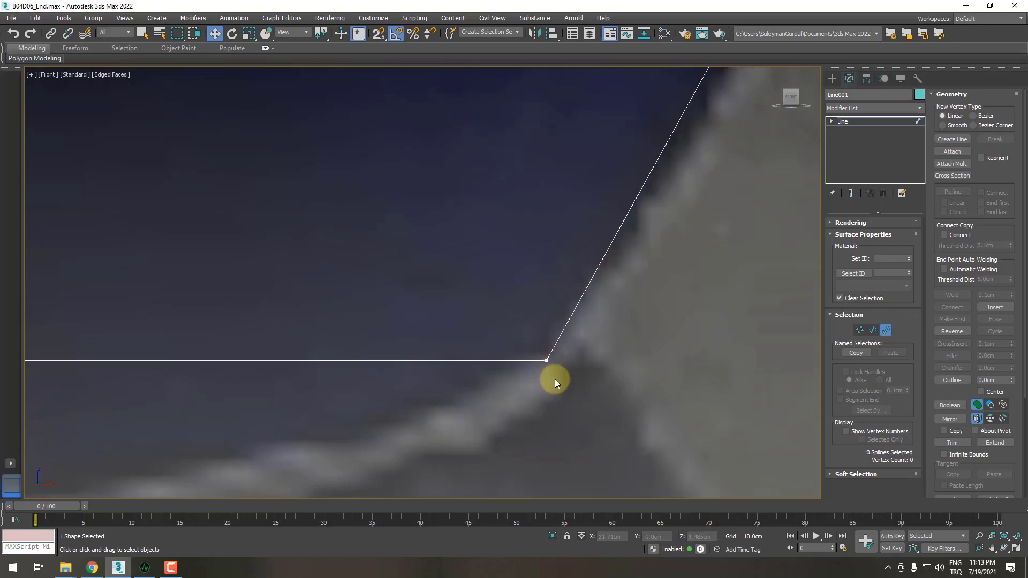
{"action": "left_click", "coordinate": [545, 362]}
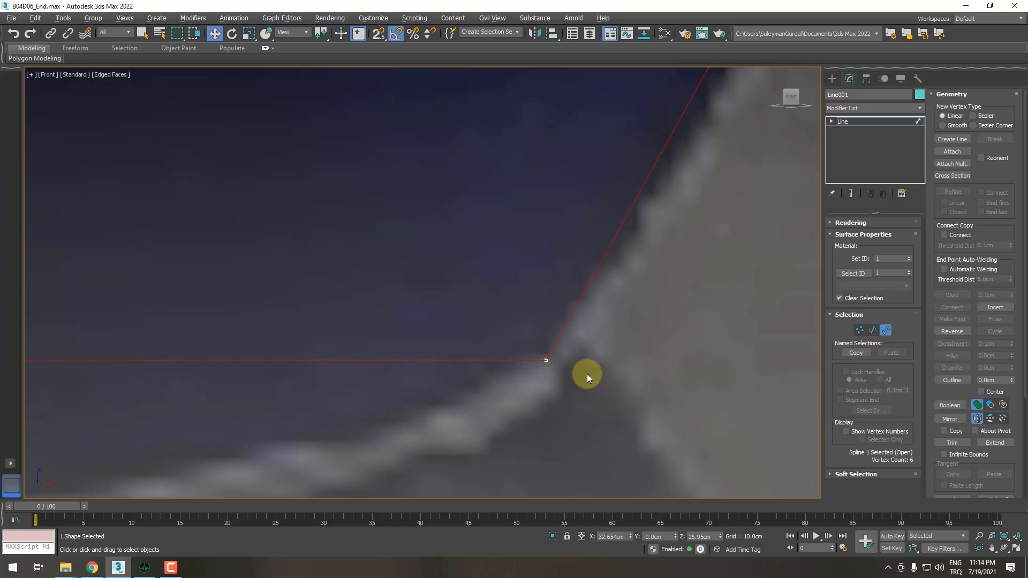
{"action": "middle_click_drag", "start_coordinate": [586, 377], "coordinate": [605, 387]}
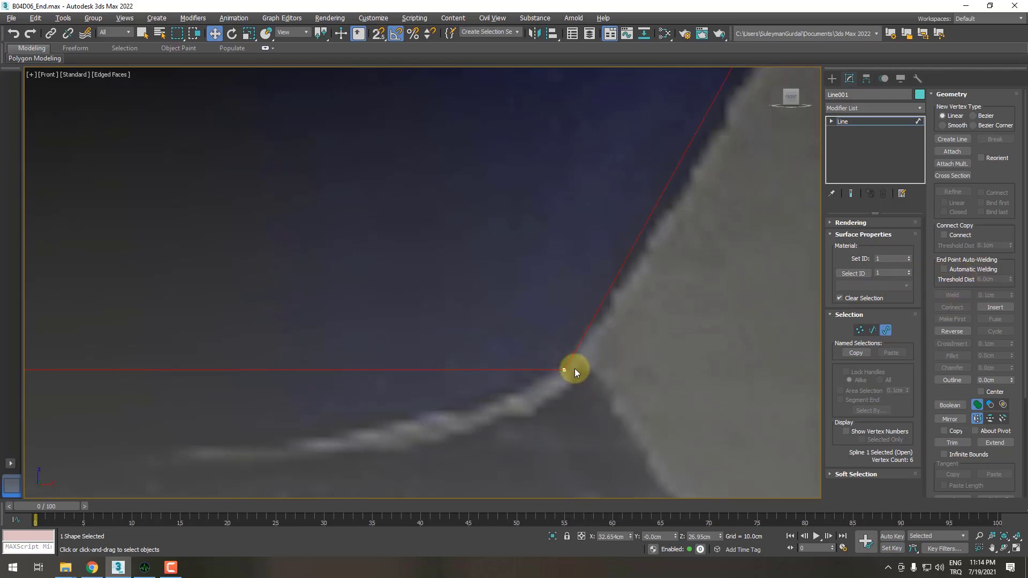
{"action": "scroll", "coordinate": [574, 368], "scroll_direction": "down", "scroll_amount": 3}
{"action": "left_click", "coordinate": [595, 394]}
{"action": "scroll", "coordinate": [595, 394], "scroll_direction": "down", "scroll_amount": 5}
{"action": "scroll", "coordinate": [673, 310], "scroll_direction": "down", "scroll_amount": 4}
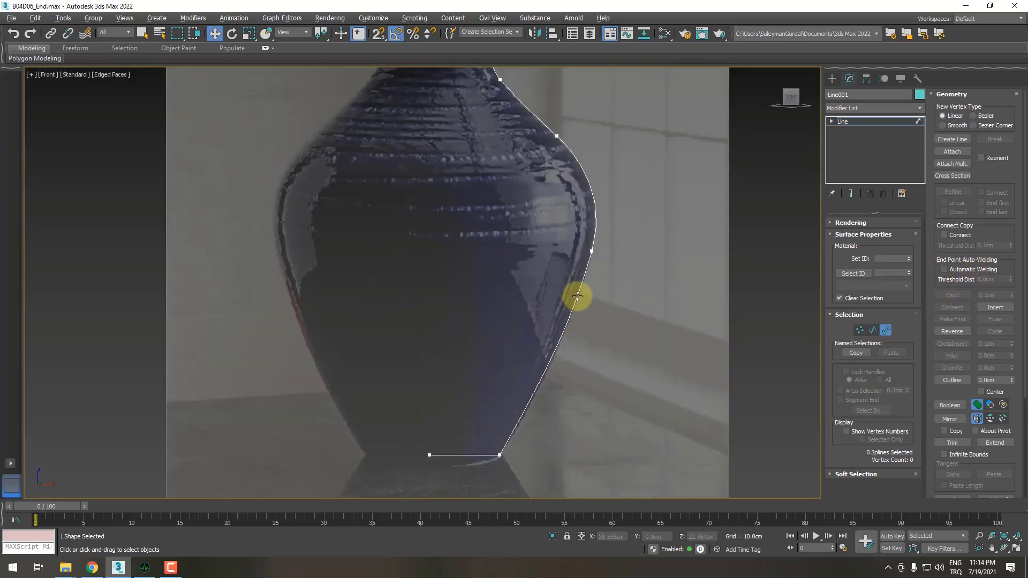
{"action": "scroll", "coordinate": [518, 415], "scroll_direction": "up", "scroll_amount": 3}
{"action": "scroll", "coordinate": [512, 225], "scroll_direction": "up", "scroll_amount": 5}
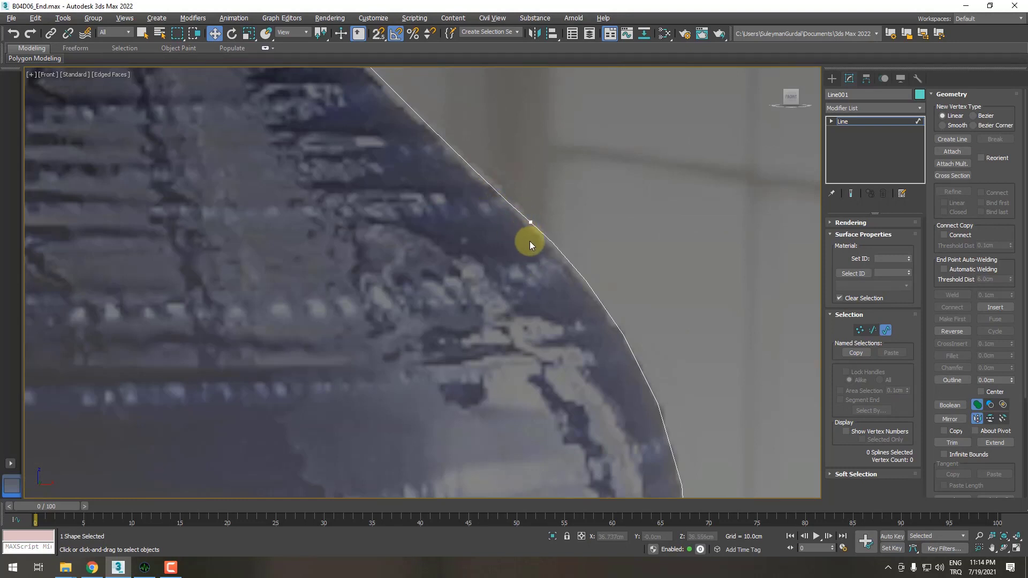
{"action": "scroll", "coordinate": [530, 249], "scroll_direction": "down", "scroll_amount": 5}
{"action": "scroll", "coordinate": [541, 244], "scroll_direction": "up", "scroll_amount": 2}
{"action": "scroll", "coordinate": [514, 348], "scroll_direction": "down", "scroll_amount": 1}
{"action": "scroll", "coordinate": [511, 290], "scroll_direction": "up", "scroll_amount": 5}
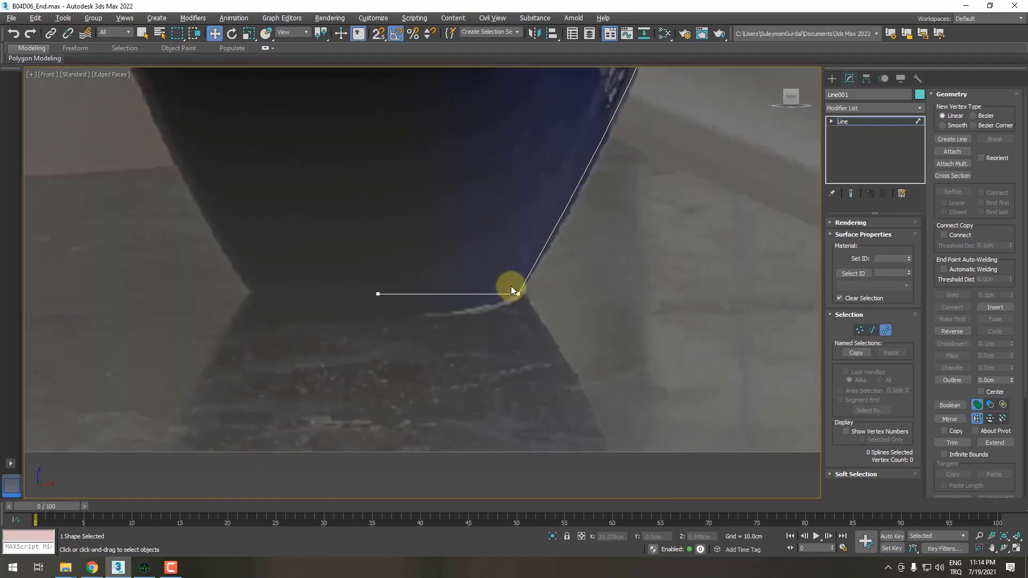
{"action": "scroll", "coordinate": [511, 287], "scroll_direction": "up", "scroll_amount": 3}
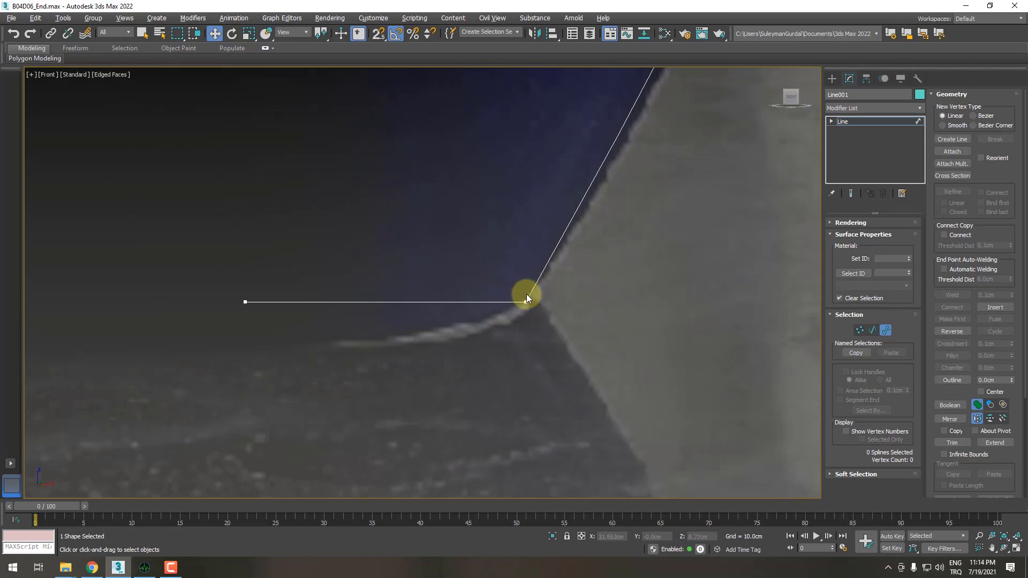
- Enter Spline, then Vertex sub-object level and frame the whole vase outline
{"action": "left_click", "coordinate": [886, 330]}
{"action": "left_click_drag", "start_coordinate": [1020, 263], "coordinate": [1020, 309]}
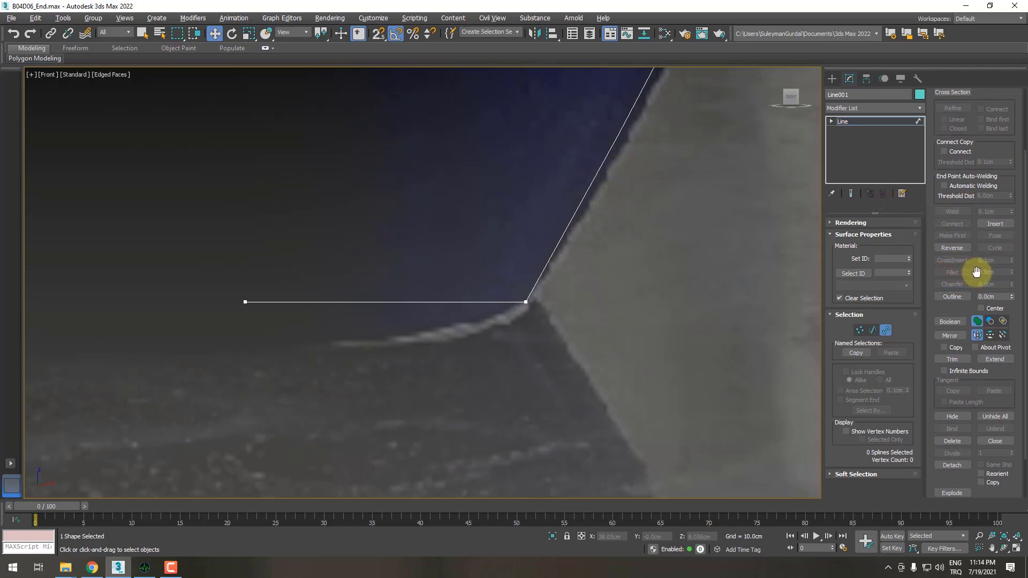
{"action": "left_click", "coordinate": [859, 331]}
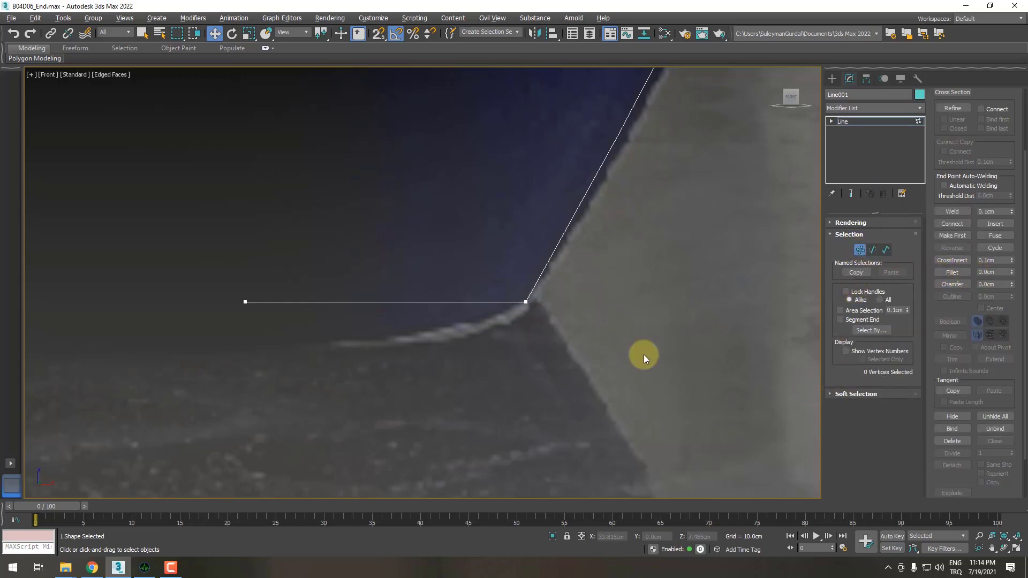
{"action": "scroll", "coordinate": [643, 355], "scroll_direction": "down", "scroll_amount": 5}
{"action": "mouse_move", "coordinate": [679, 319]}
{"action": "middle_mouse_down"}
{"action": "mouse_move", "coordinate": [557, 420]}
{"action": "mouse_move", "coordinate": [551, 389]}
{"action": "middle_mouse_up"}
{"action": "scroll", "coordinate": [566, 364], "scroll_direction": "up", "scroll_amount": 1}
{"action": "scroll", "coordinate": [589, 402], "scroll_direction": "down", "scroll_amount": 2}
{"action": "scroll", "coordinate": [562, 412], "scroll_direction": "up", "scroll_amount": 2}
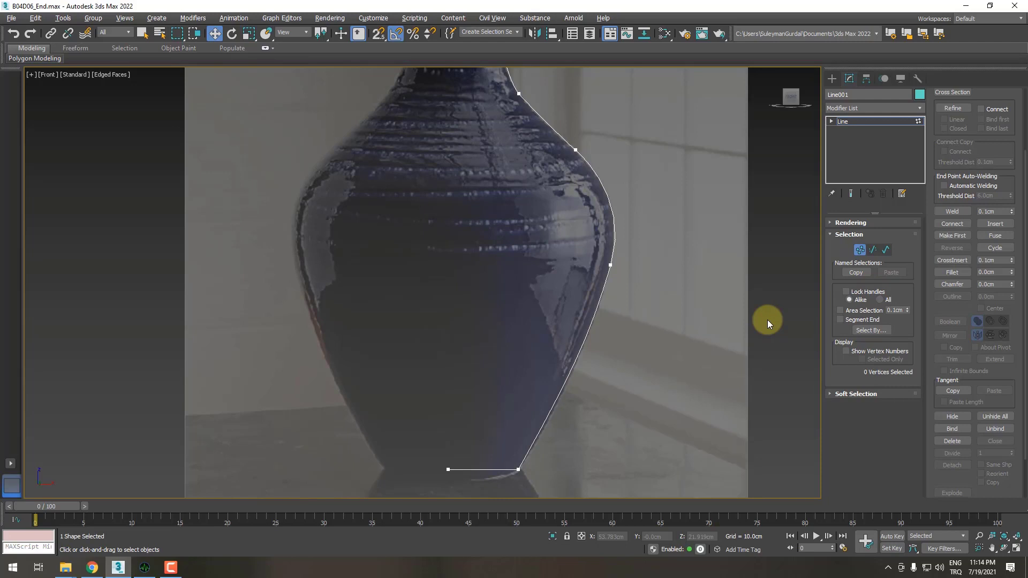
- Return the line to object level and add an Edit Spline modifier above Line
{"action": "left_click", "coordinate": [852, 110]}
{"action": "left_click", "coordinate": [851, 109]}
{"action": "left_click", "coordinate": [861, 250]}
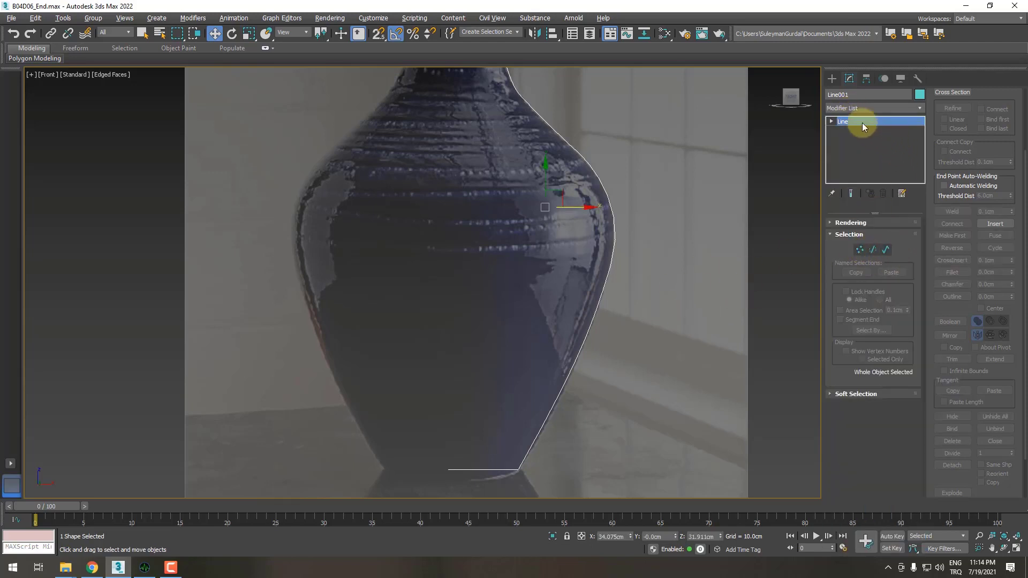
{"action": "left_click", "coordinate": [852, 107]}
{"action": "key", "text": "e"}
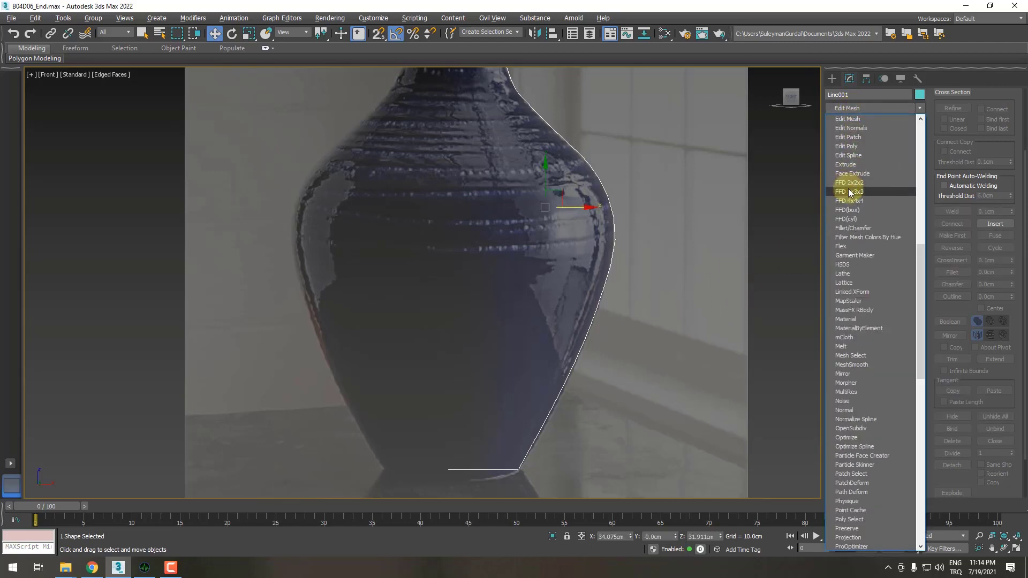
{"action": "left_click", "coordinate": [850, 156]}
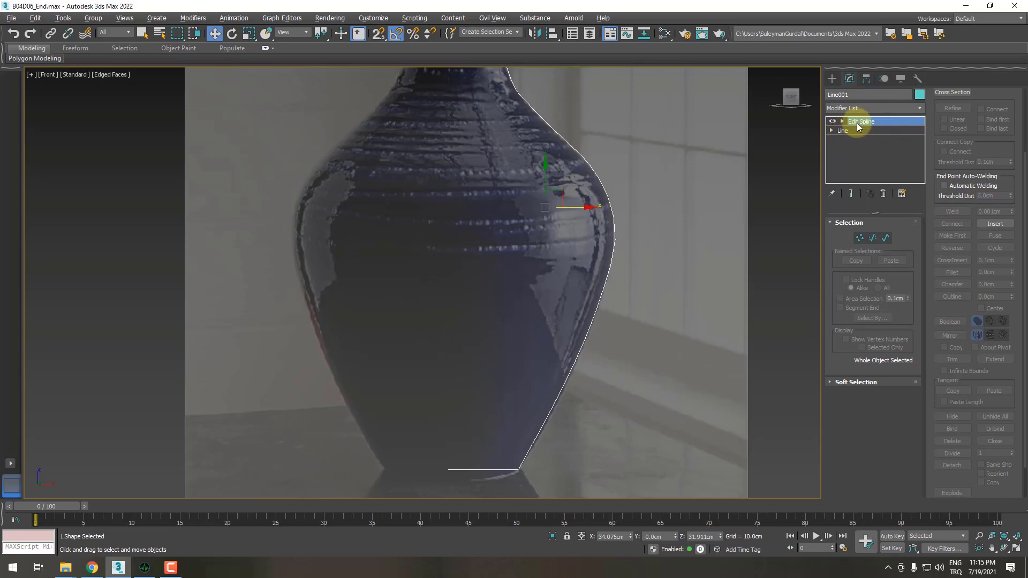
{"action": "left_click", "coordinate": [879, 124]}
{"action": "left_click", "coordinate": [846, 131]}
{"action": "scroll", "coordinate": [616, 225], "scroll_direction": "down", "scroll_amount": 3}
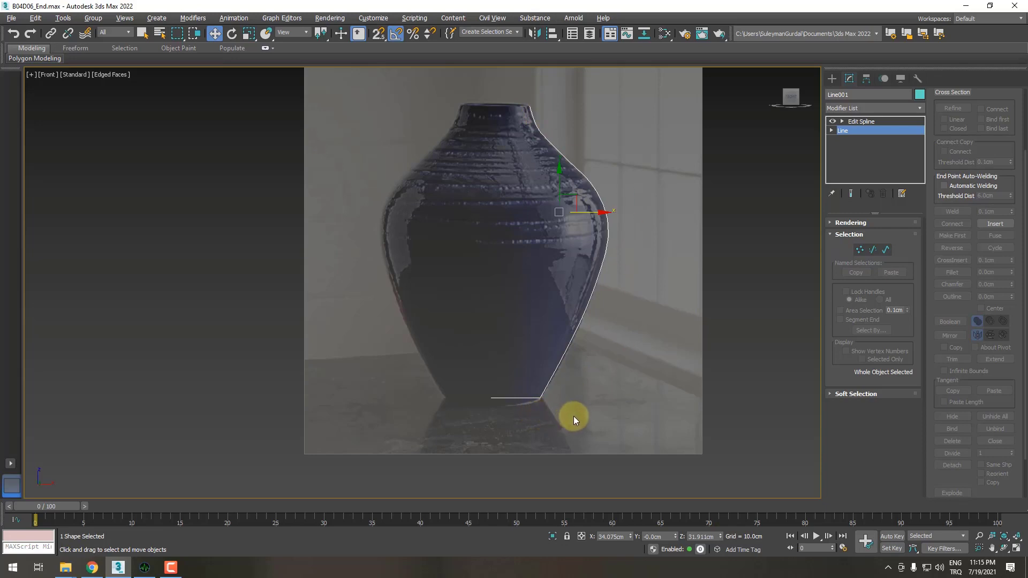
- In Edit Spline, select a curved segment, then drag the bottom-right vertex outward
{"action": "left_click", "coordinate": [857, 122]}
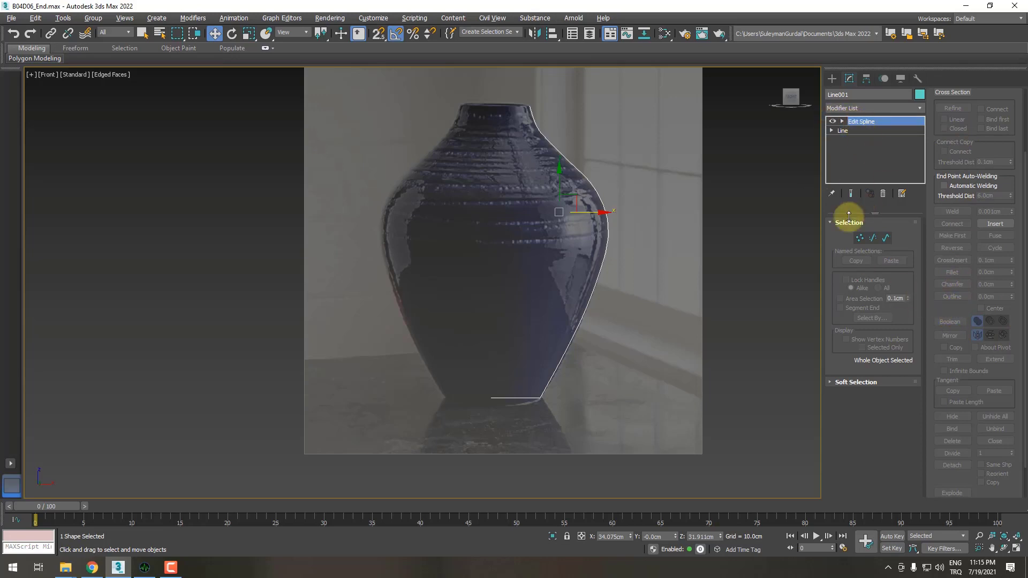
{"action": "left_click", "coordinate": [875, 239]}
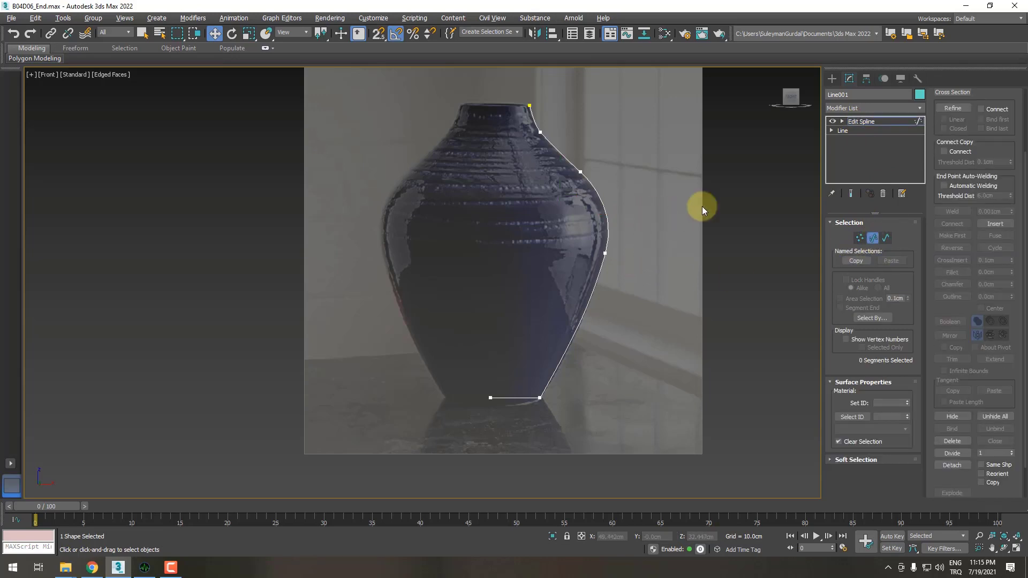
{"action": "left_click", "coordinate": [607, 233]}
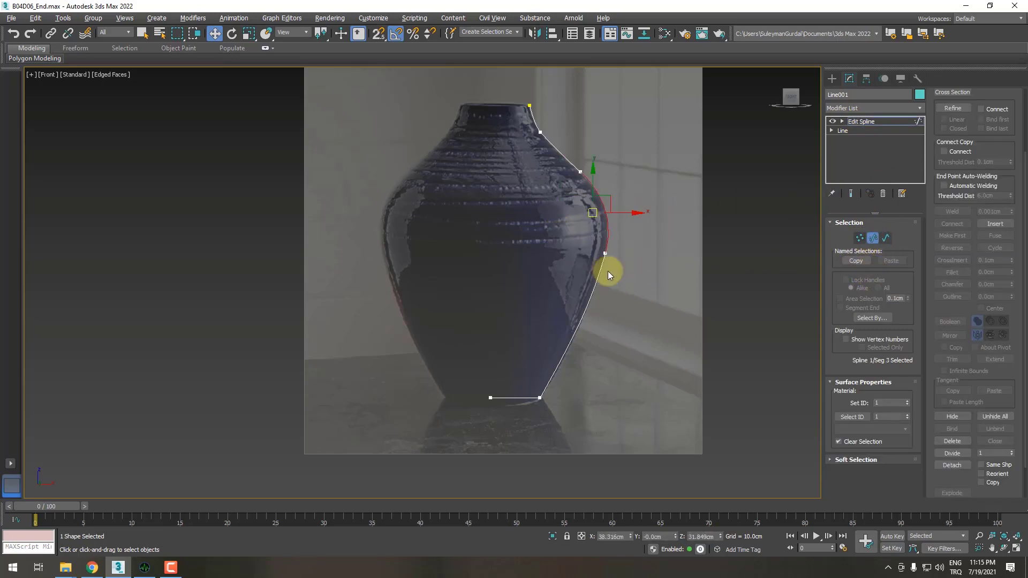
{"action": "left_click", "coordinate": [644, 286]}
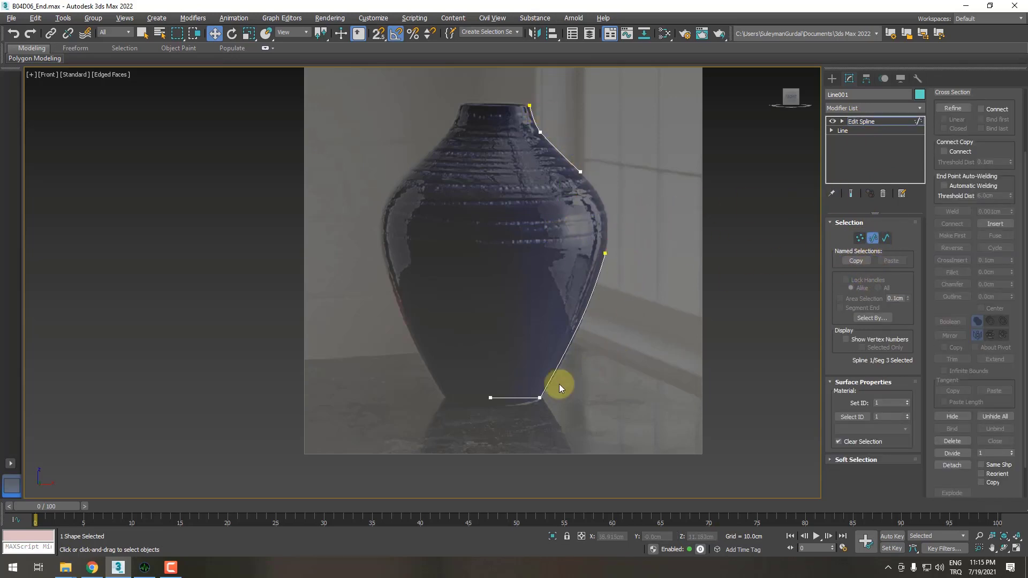
{"action": "left_click", "coordinate": [860, 238]}
{"action": "left_click_drag", "start_coordinate": [535, 451], "coordinate": [527, 413]}
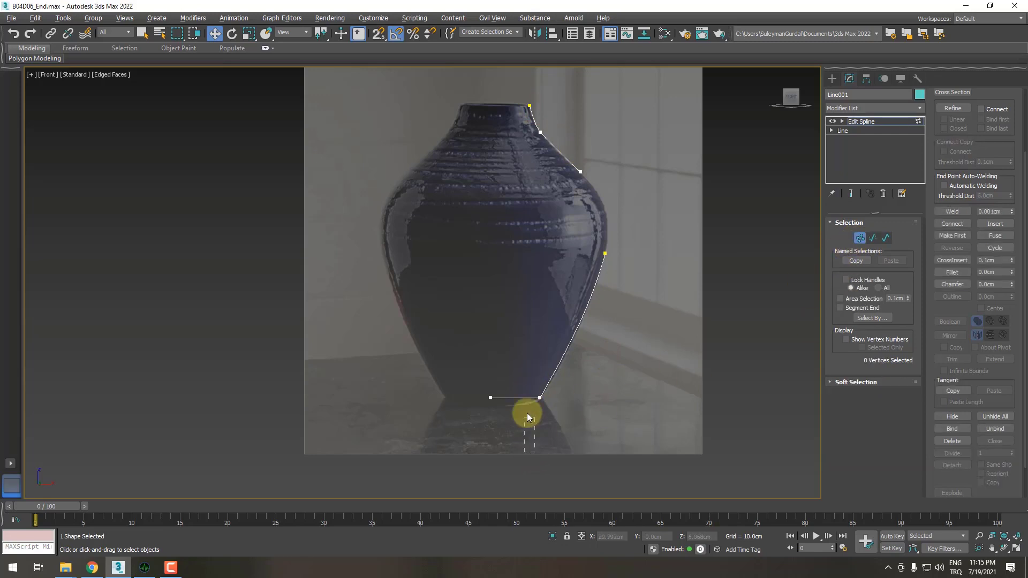
{"action": "mouse_move", "coordinate": [535, 451]}
{"action": "left_mouse_down"}
{"action": "mouse_move", "coordinate": [553, 382]}
{"action": "mouse_move", "coordinate": [700, 415]}
{"action": "left_mouse_up"}
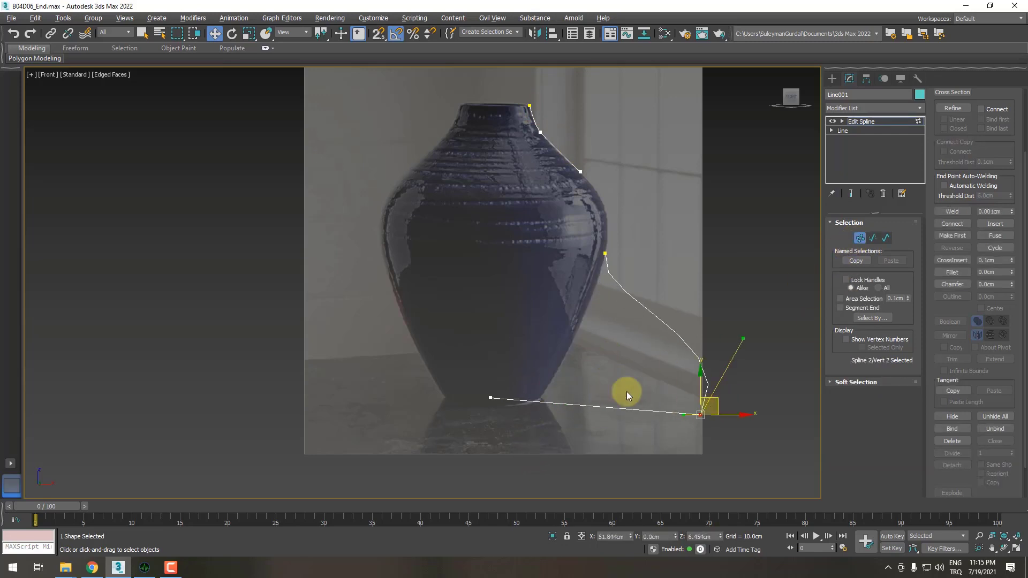
{"action": "left_click", "coordinate": [590, 336]}
{"action": "scroll", "coordinate": [590, 335], "scroll_direction": "down", "scroll_amount": 3}
{"action": "left_click", "coordinate": [859, 238]}
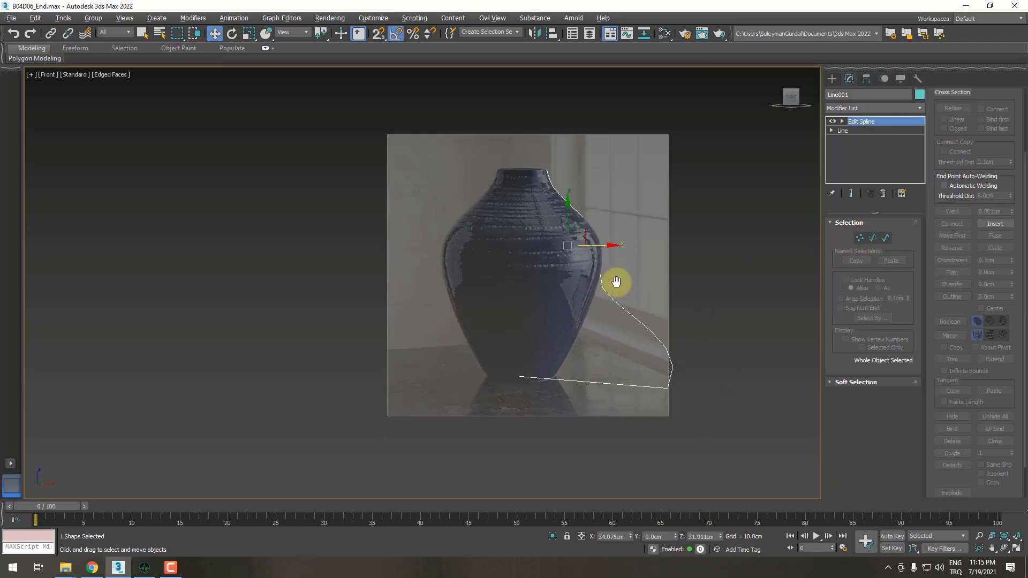
- Reselect Line001 and delete the Edit Spline modifier from its stack
{"action": "middle_click_drag", "start_coordinate": [616, 280], "coordinate": [449, 313]}
{"action": "left_click", "coordinate": [449, 313]}
{"action": "middle_click_drag", "start_coordinate": [406, 255], "coordinate": [498, 275]}
{"action": "left_click_drag", "start_coordinate": [580, 339], "coordinate": [502, 390]}
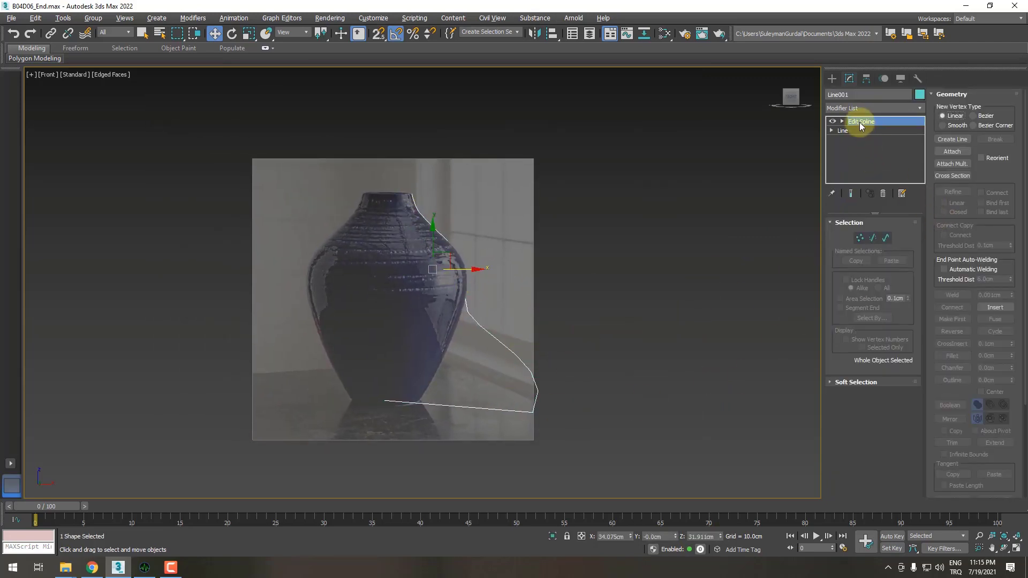
{"action": "right_click", "coordinate": [859, 122]}
{"action": "left_click", "coordinate": [886, 140]}
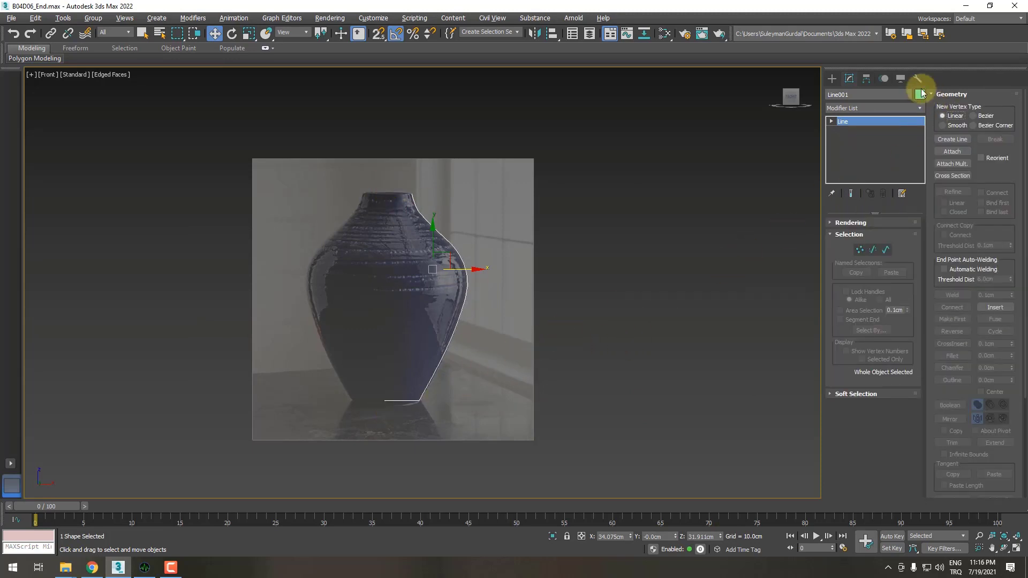
- Add Edit Spline again, zoom in, and select the base corner vertex at Vertex level
{"action": "left_click", "coordinate": [885, 109]}
{"action": "scroll", "coordinate": [878, 126], "scroll_direction": "down", "scroll_amount": 10}
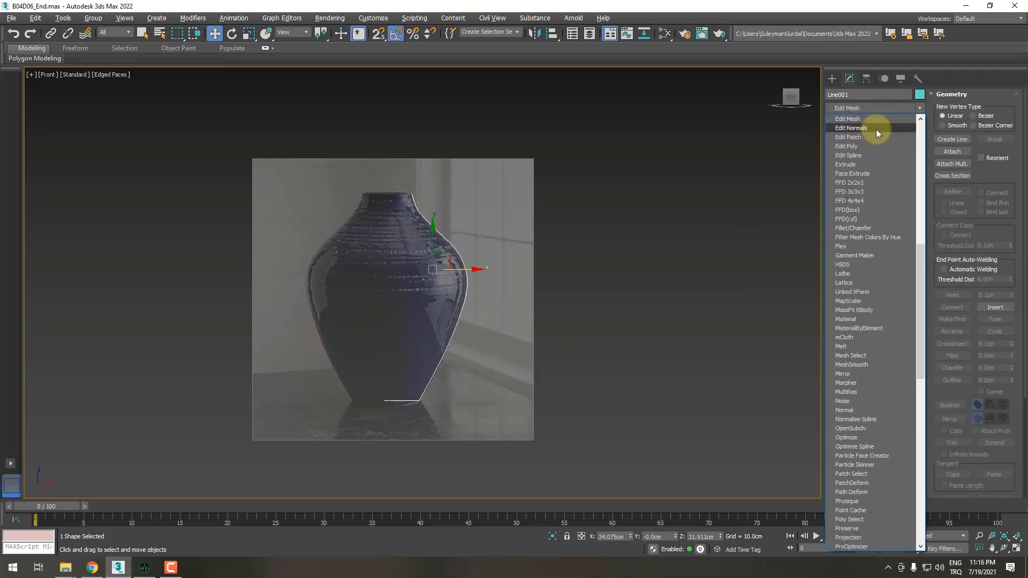
{"action": "left_click", "coordinate": [859, 151]}
{"action": "middle_click_drag", "start_coordinate": [591, 312], "coordinate": [681, 304]}
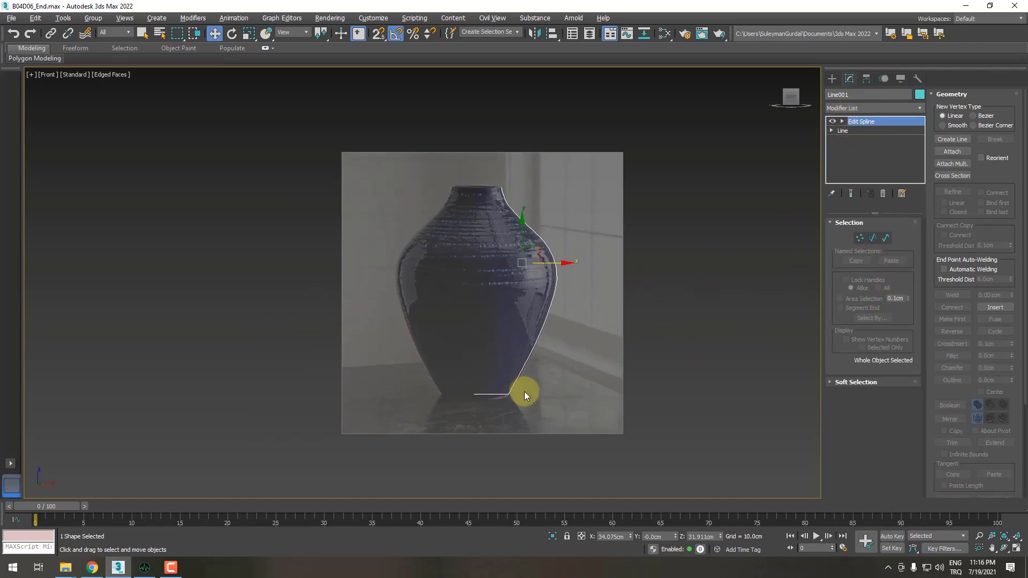
{"action": "scroll", "coordinate": [525, 392], "scroll_direction": "up", "scroll_amount": 5}
{"action": "left_click", "coordinate": [861, 238]}
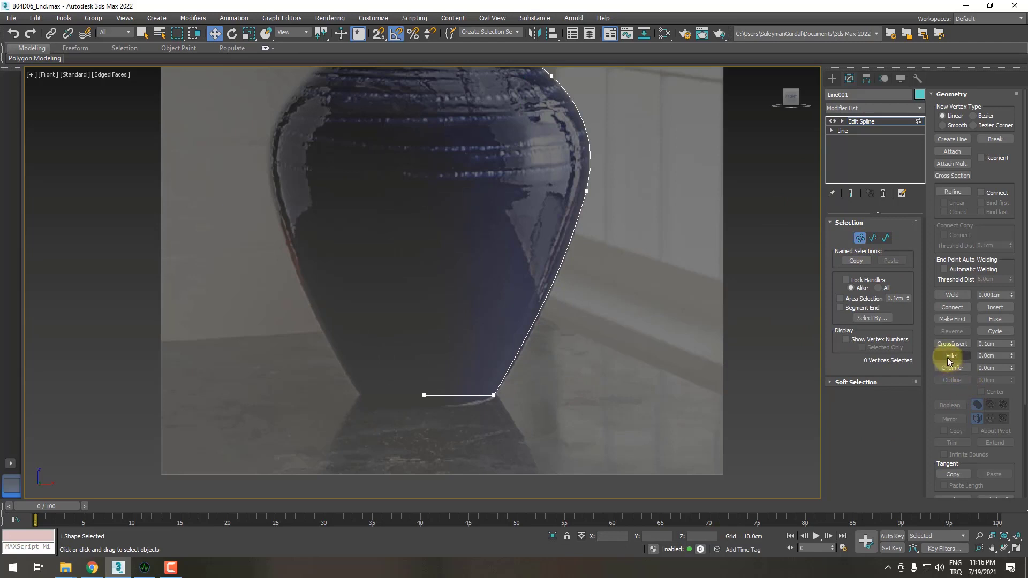
{"action": "scroll", "coordinate": [545, 371], "scroll_direction": "up", "scroll_amount": 1}
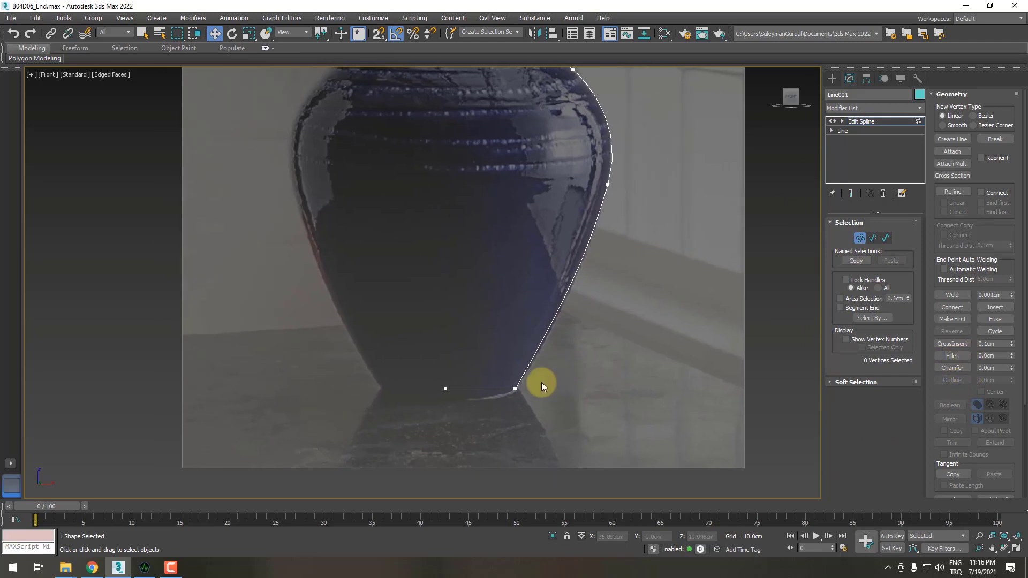
{"action": "scroll", "coordinate": [541, 382], "scroll_direction": "up", "scroll_amount": 2}
{"action": "left_click", "coordinate": [513, 387]}
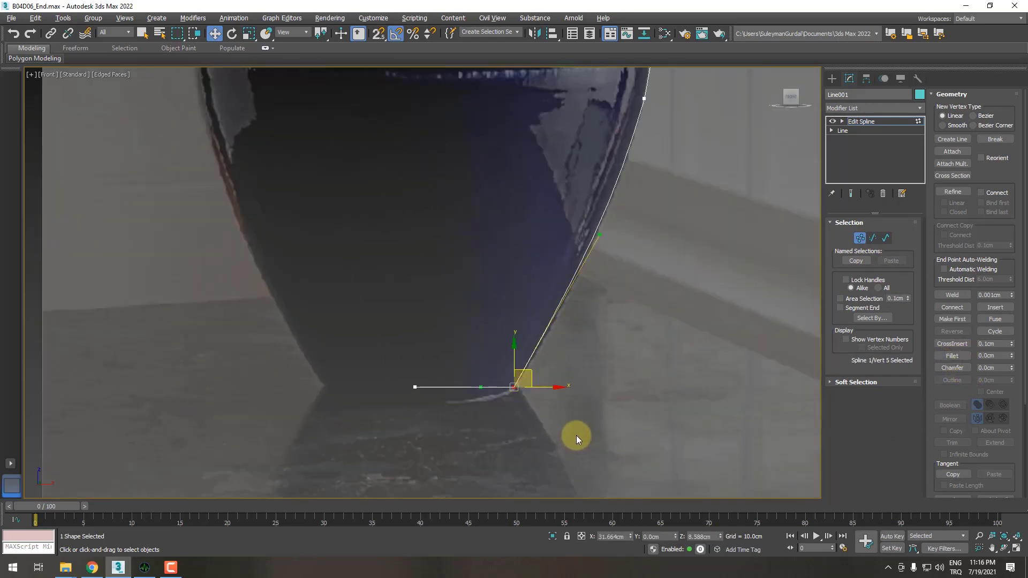
{"action": "key", "text": "q"}
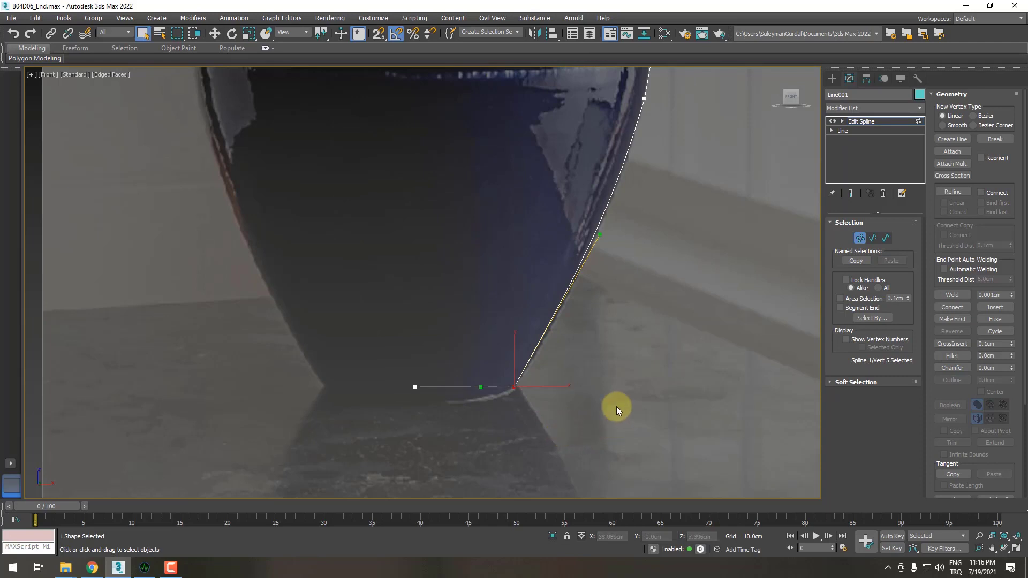
- Apply a 3 cm fillet to the base corner vertex, then undo it
{"action": "left_click", "coordinate": [1003, 356]}
{"action": "type", "text": "3"}
{"action": "key", "text": "Return"}
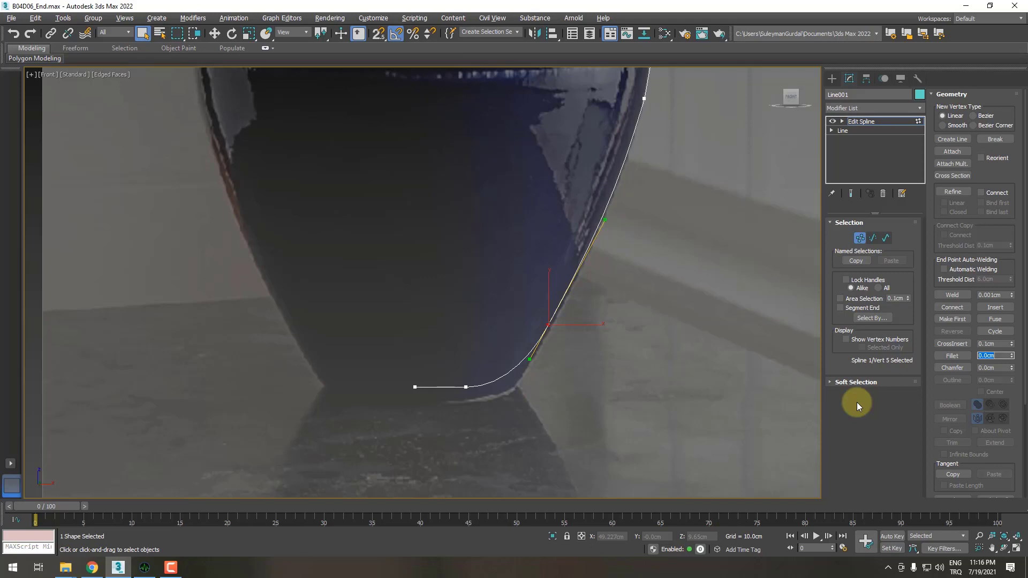
{"action": "left_click", "coordinate": [673, 322]}
{"action": "key", "text": "ctrl+z"}
{"action": "key", "text": "ctrl+z"}
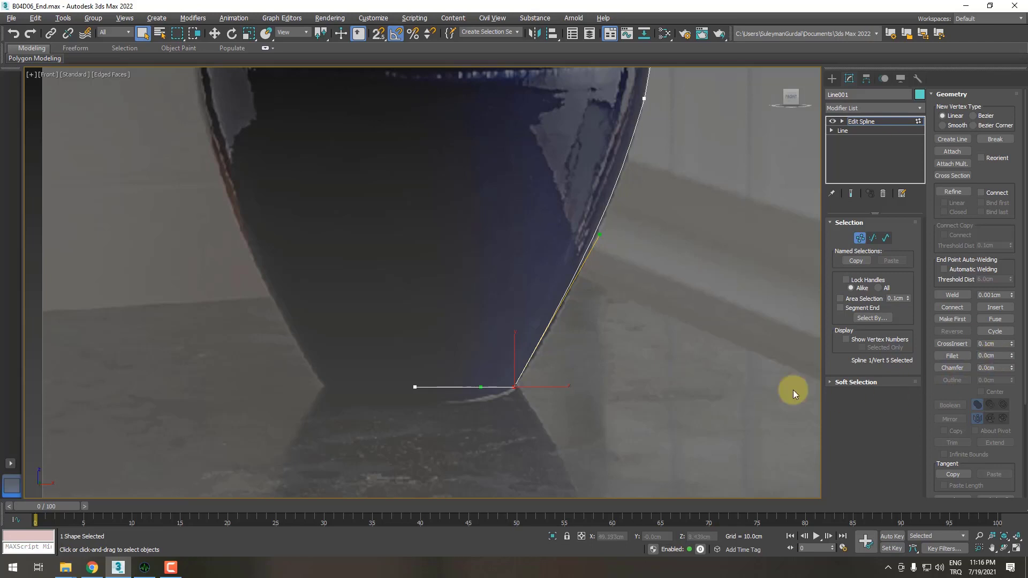
{"action": "scroll", "coordinate": [519, 378], "scroll_direction": "up", "scroll_amount": 3}
{"action": "scroll", "coordinate": [519, 377], "scroll_direction": "up", "scroll_amount": 2}
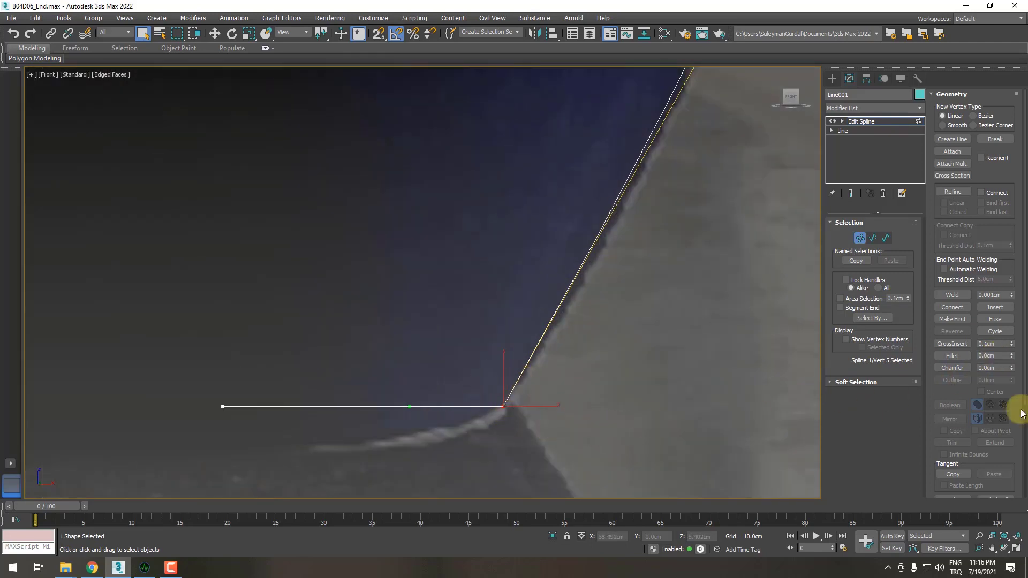
- Fillet the corner interactively by dragging to about 0.5 cm, then undo
{"action": "left_click", "coordinate": [953, 356]}
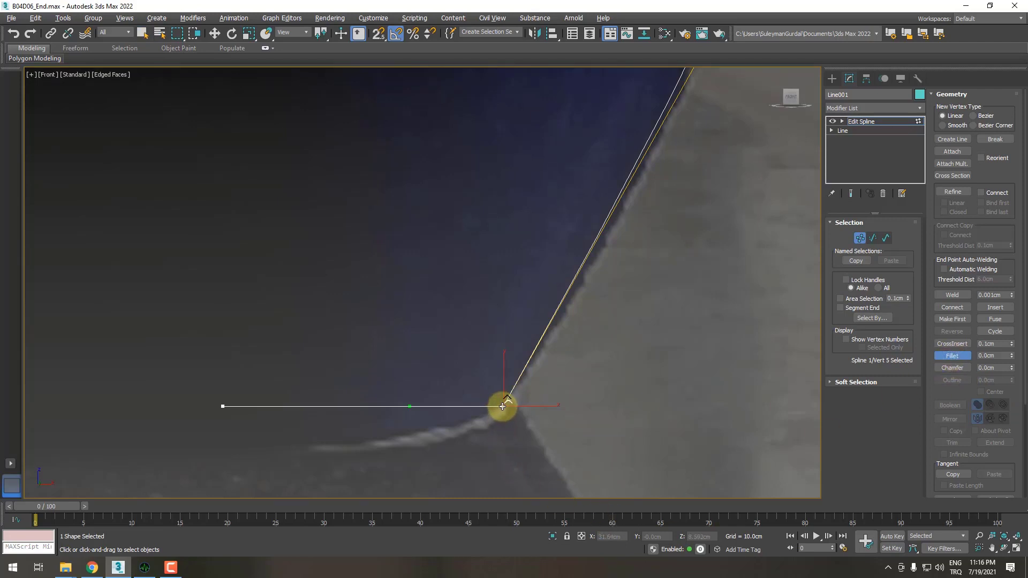
{"action": "mouse_move", "coordinate": [502, 407]}
{"action": "left_mouse_down"}
{"action": "mouse_move", "coordinate": [487, 406]}
{"action": "mouse_move", "coordinate": [483, 391]}
{"action": "left_mouse_up"}
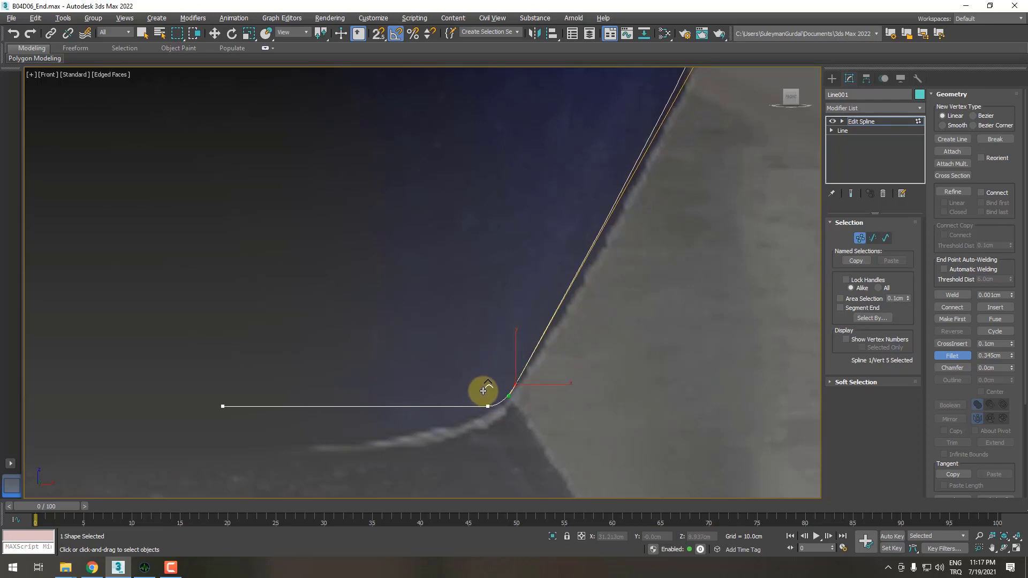
{"action": "left_click_drag", "start_coordinate": [484, 391], "coordinate": [483, 384]}
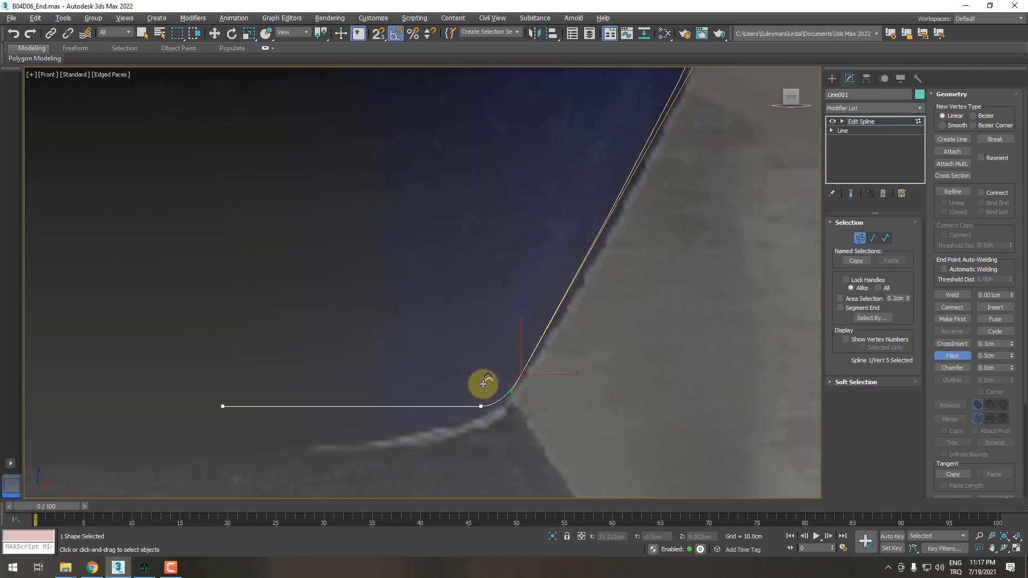
{"action": "mouse_move", "coordinate": [484, 384]}
{"action": "left_mouse_down"}
{"action": "mouse_move", "coordinate": [484, 393]}
{"action": "mouse_move", "coordinate": [487, 382]}
{"action": "left_mouse_up"}
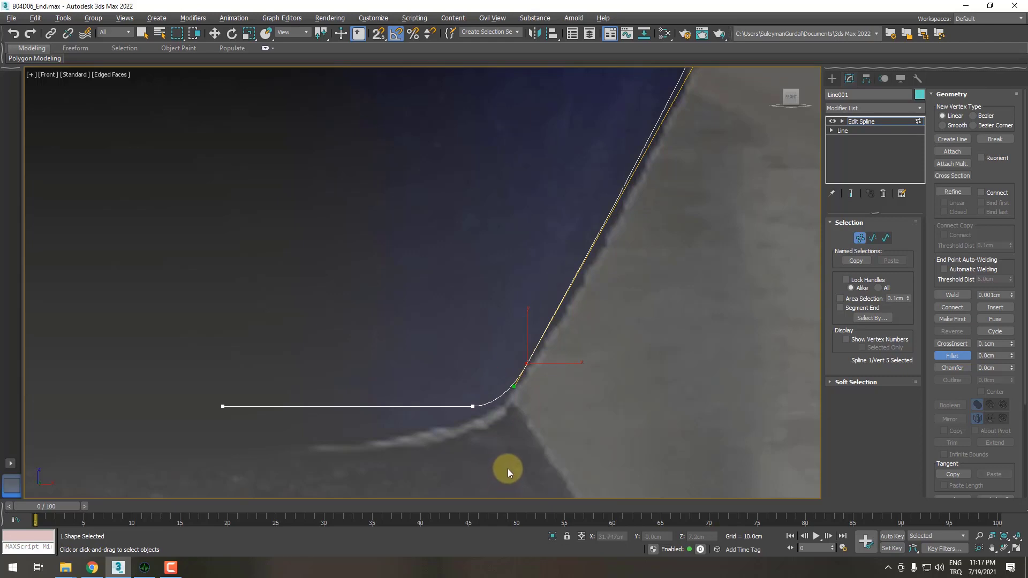
{"action": "key", "text": "ctrl+z"}
- Apply a 0.5 cm fillet, undo, then drag the Fillet spinner to round the corner at 1.0 cm
{"action": "double_click", "coordinate": [993, 356]}
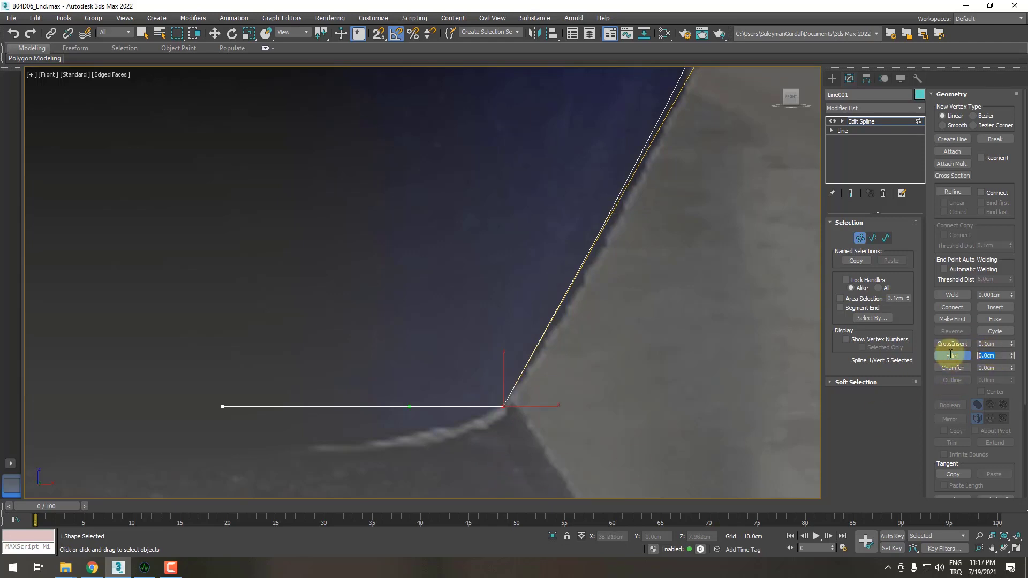
{"action": "type", "text": "0.5"}
{"action": "key", "text": "Return"}
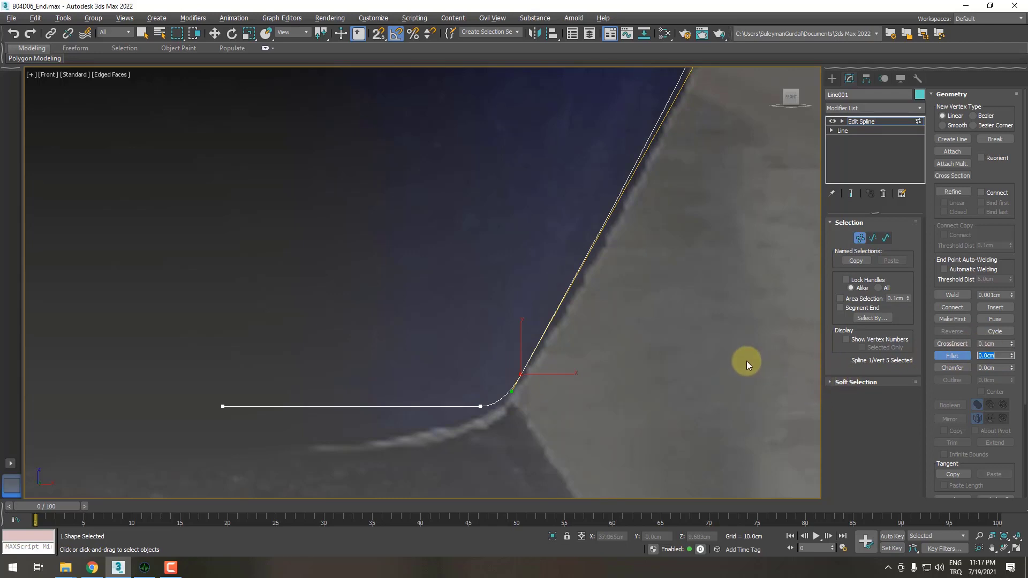
{"action": "key", "text": "ctrl+z"}
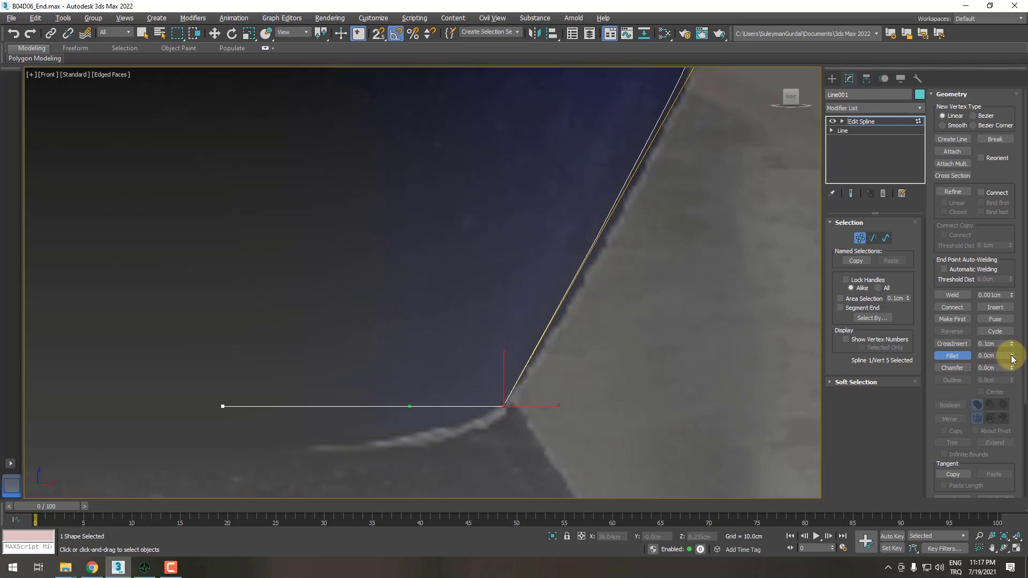
{"action": "left_click_drag", "start_coordinate": [1012, 359], "coordinate": [1013, 343]}
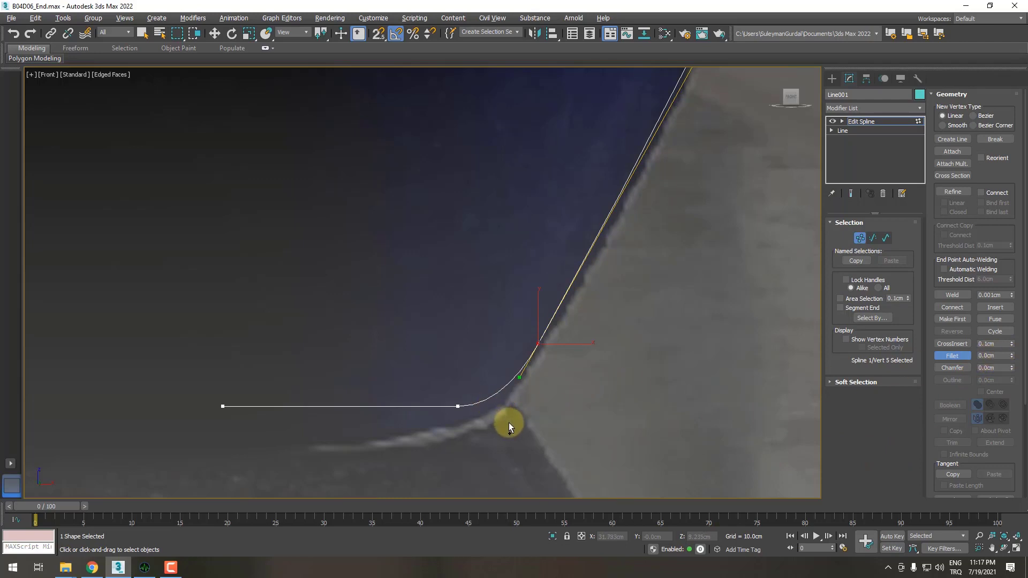
{"action": "key", "text": "ctrl+z"}
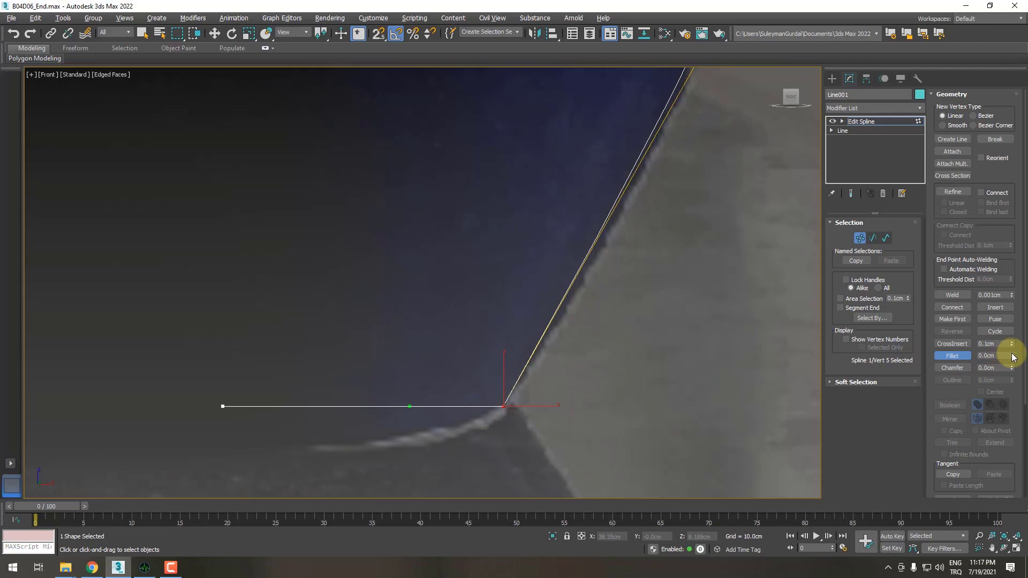
{"action": "left_click_drag", "start_coordinate": [1012, 356], "coordinate": [1013, 348]}
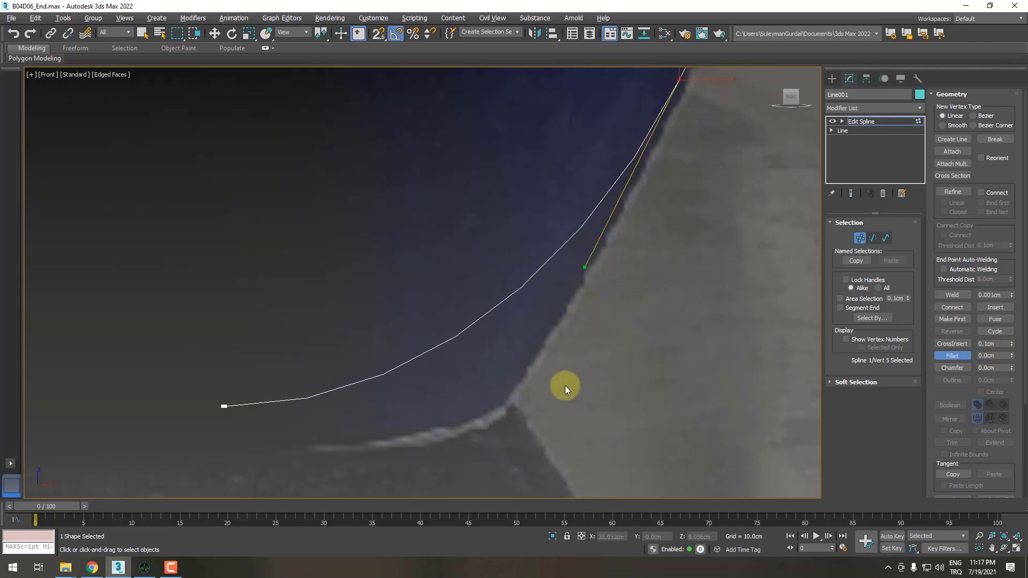
{"action": "scroll", "coordinate": [567, 386], "scroll_direction": "down", "scroll_amount": 3}
{"action": "key", "text": "ctrl+z"}
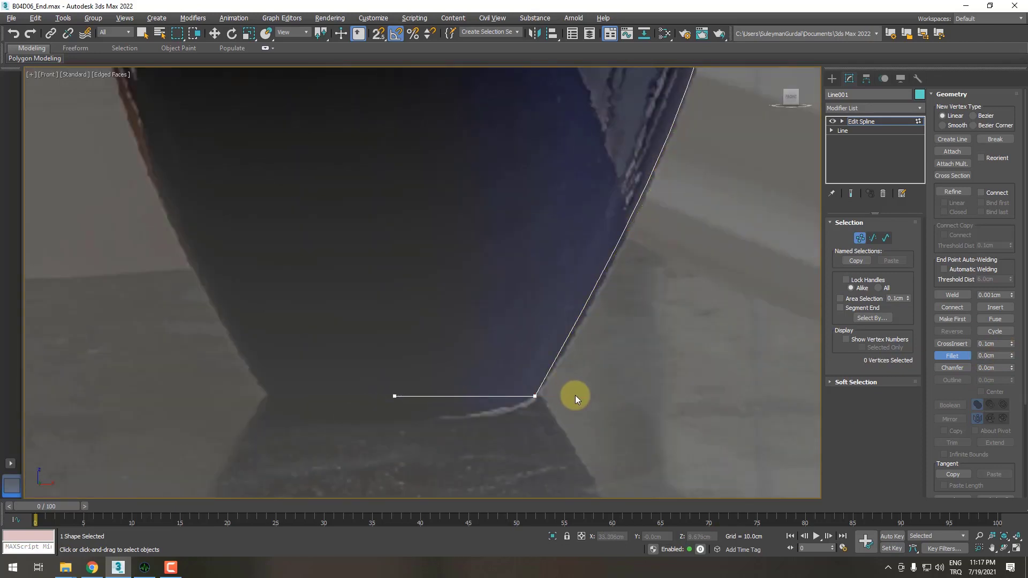
{"action": "scroll", "coordinate": [537, 399], "scroll_direction": "up", "scroll_amount": 2}
{"action": "left_click", "coordinate": [533, 397]}
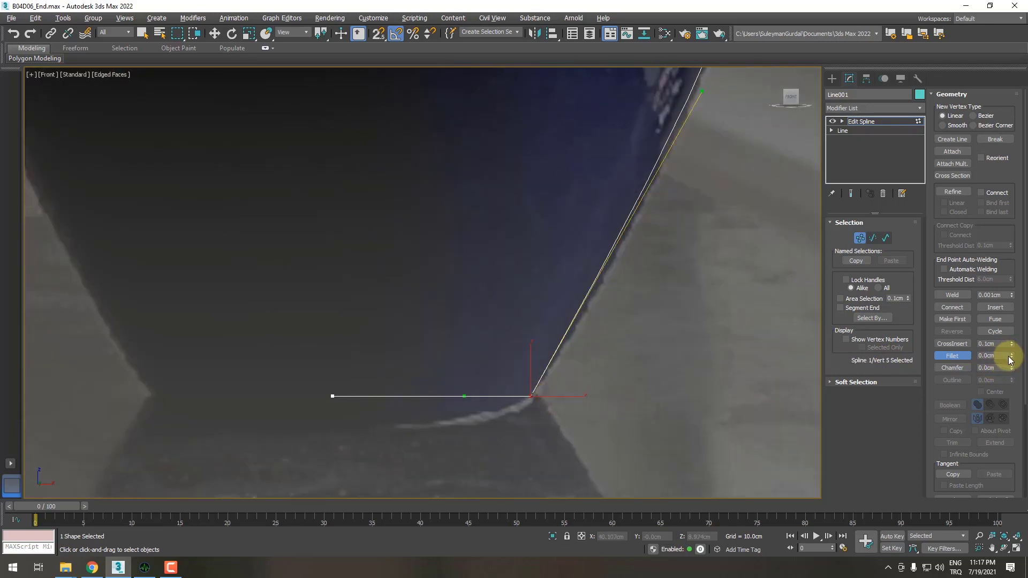
{"action": "left_click", "coordinate": [958, 357]}
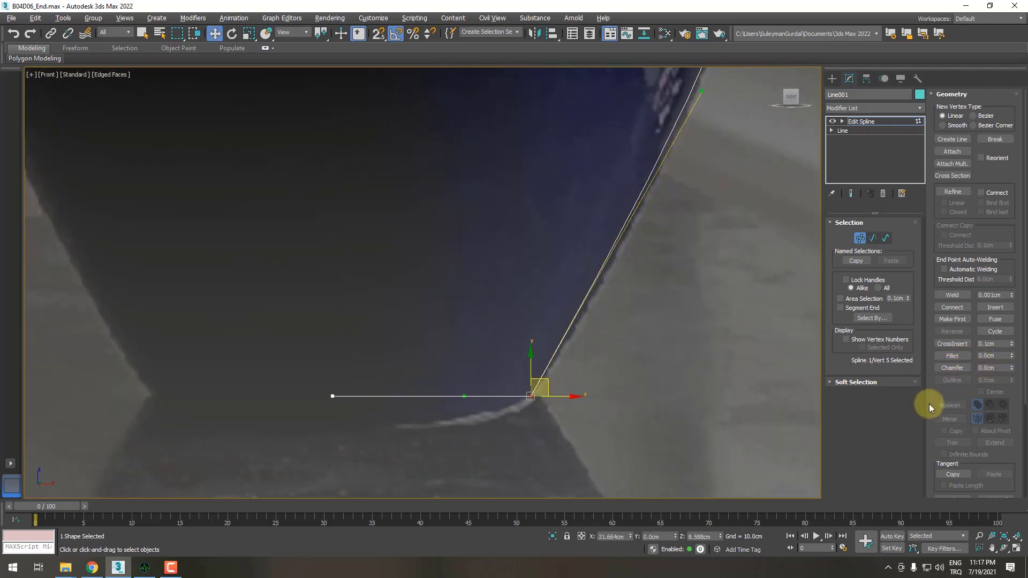
{"action": "left_click", "coordinate": [693, 400]}
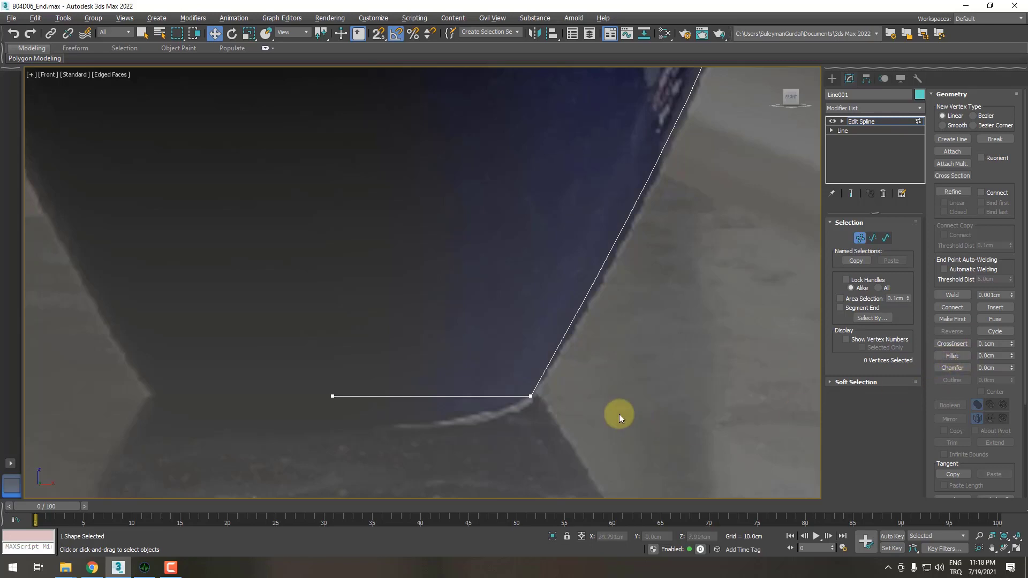
{"action": "left_click", "coordinate": [531, 396]}
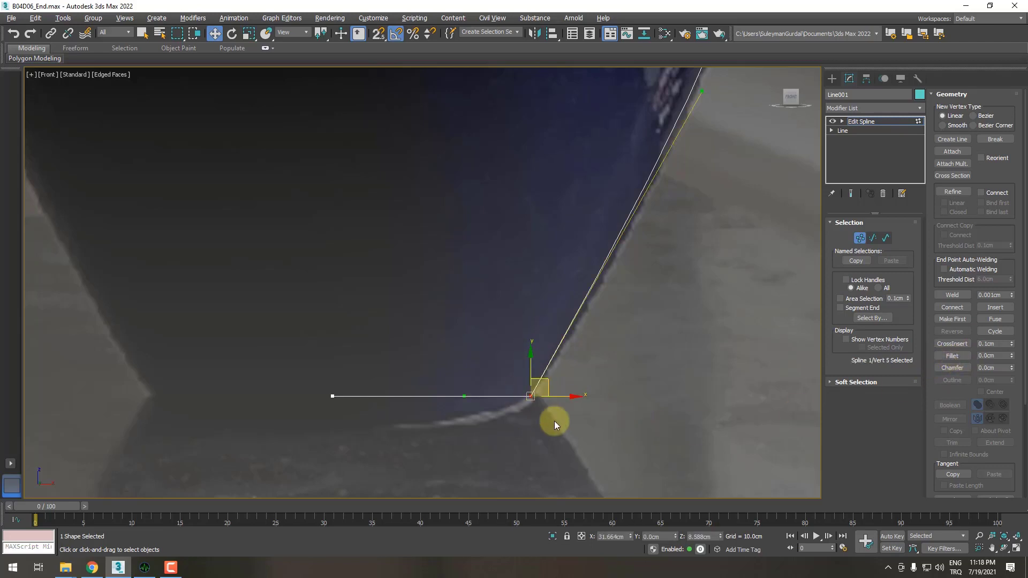
{"action": "key", "text": "q"}
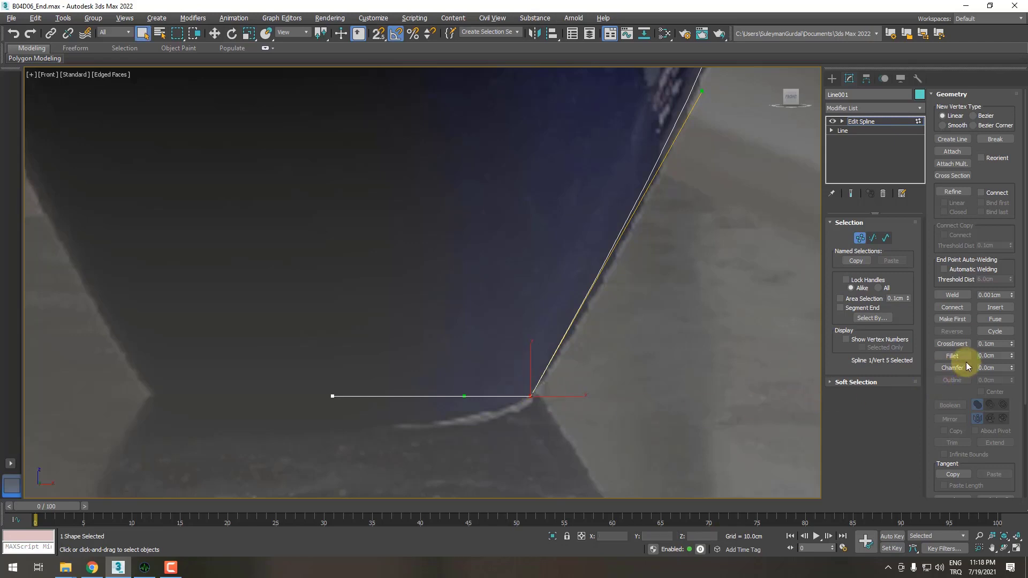
{"action": "left_click", "coordinate": [1011, 354]}
{"action": "left_click_drag", "start_coordinate": [1012, 358], "coordinate": [1005, 390]}
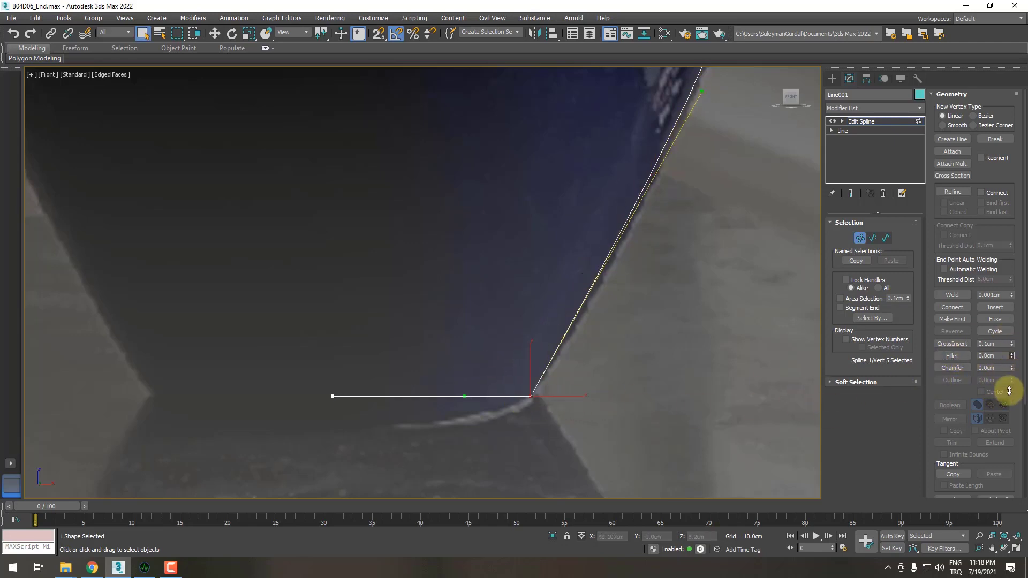
{"action": "left_click_drag", "start_coordinate": [1009, 355], "coordinate": [1003, 403]}
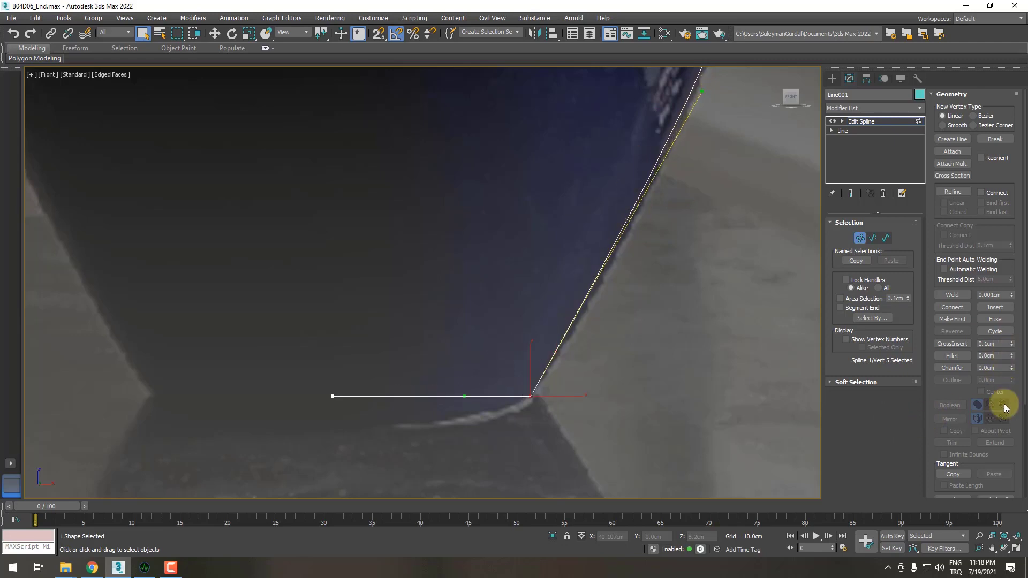
{"action": "left_click_drag", "start_coordinate": [1012, 356], "coordinate": [1005, 337]}
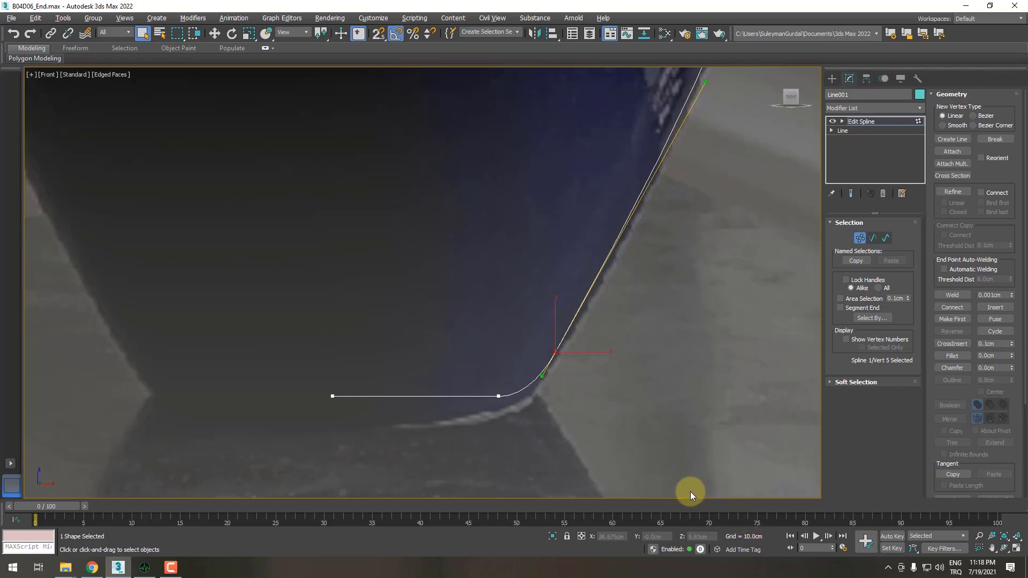
{"action": "scroll", "coordinate": [519, 384], "scroll_direction": "up", "scroll_amount": 3}
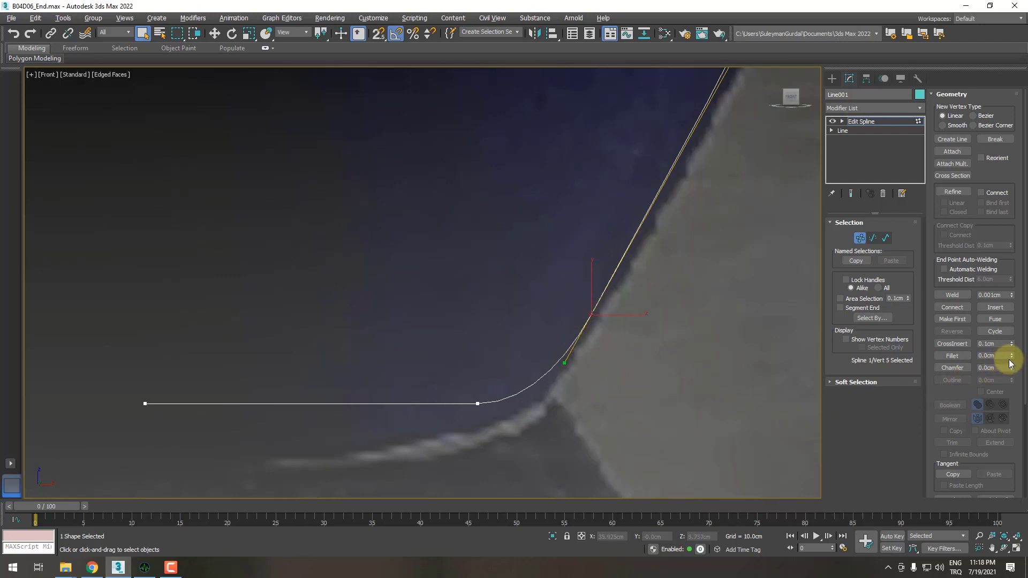
{"action": "left_click_drag", "start_coordinate": [1011, 355], "coordinate": [1008, 343]}
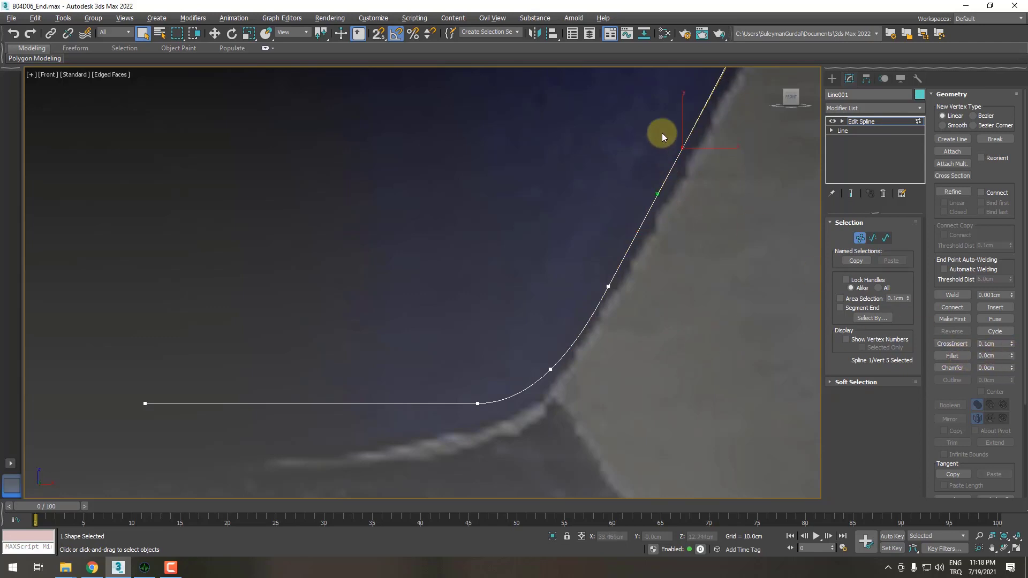
{"action": "scroll", "coordinate": [675, 131], "scroll_direction": "down", "scroll_amount": 3}
{"action": "left_click", "coordinate": [715, 253]}
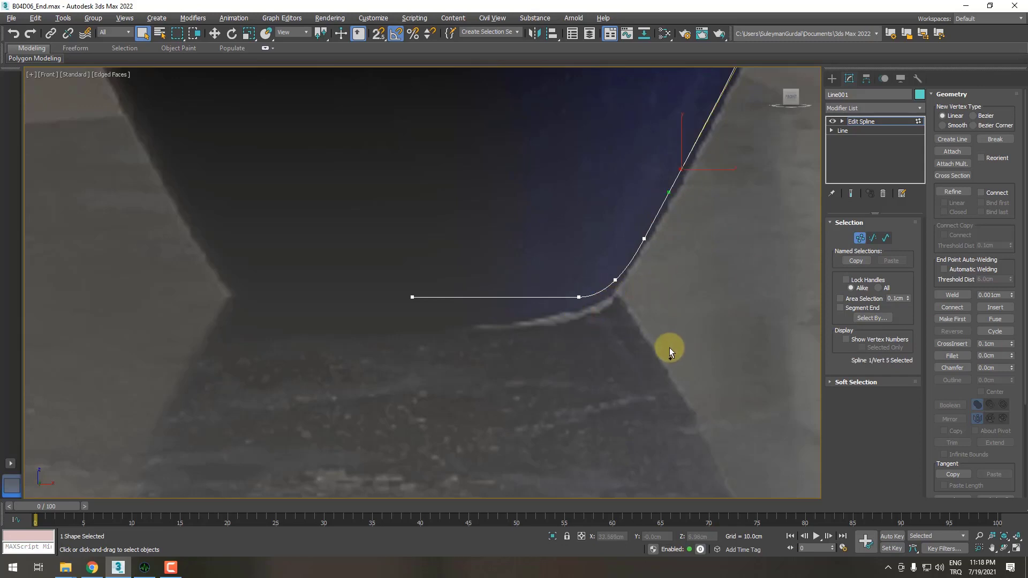
{"action": "key", "text": "ctrl+z"}
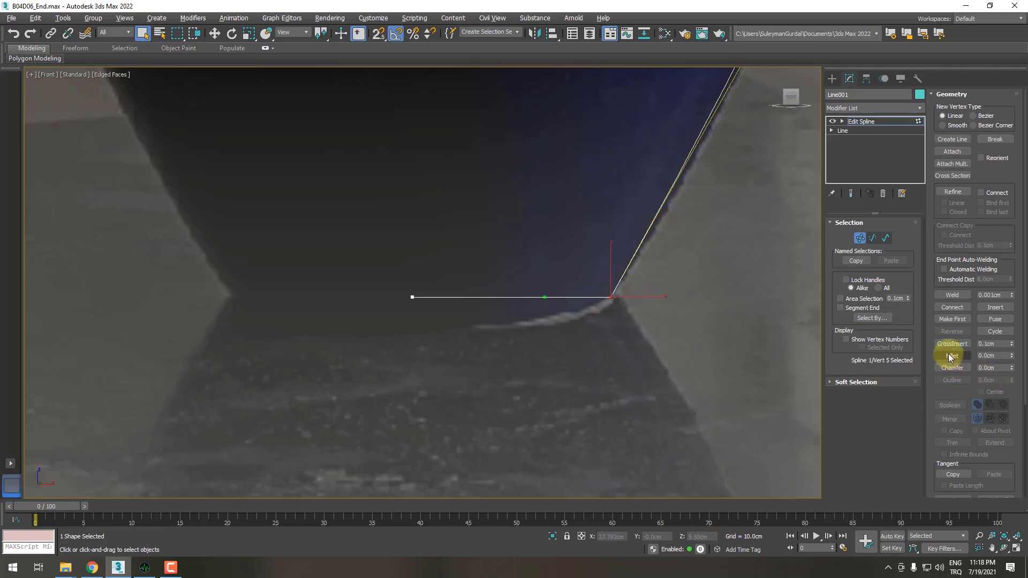
{"action": "left_click", "coordinate": [996, 355]}
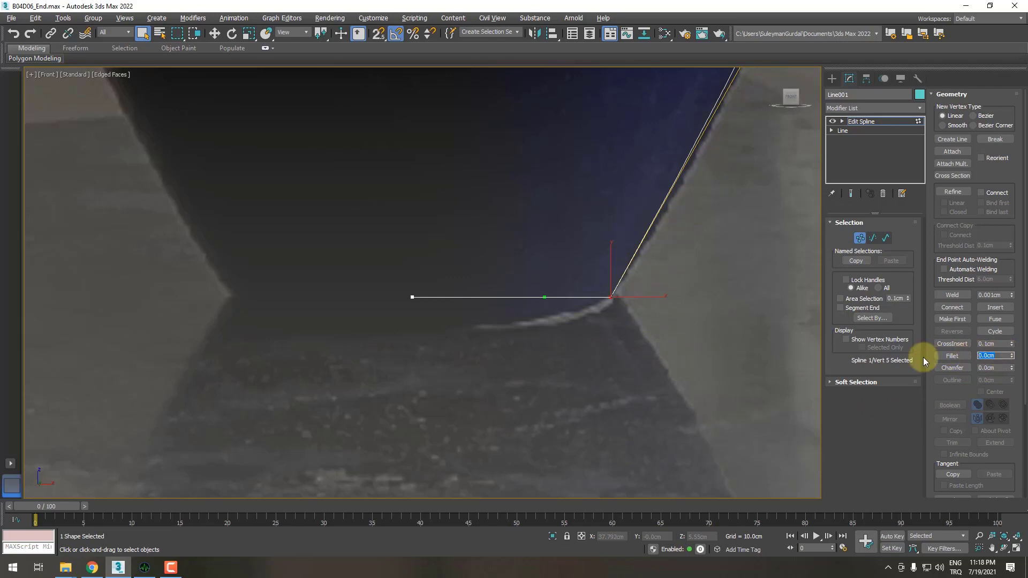
{"action": "type", "text": "0."}
{"action": "key", "text": "Return"}
{"action": "left_click", "coordinate": [657, 385]}
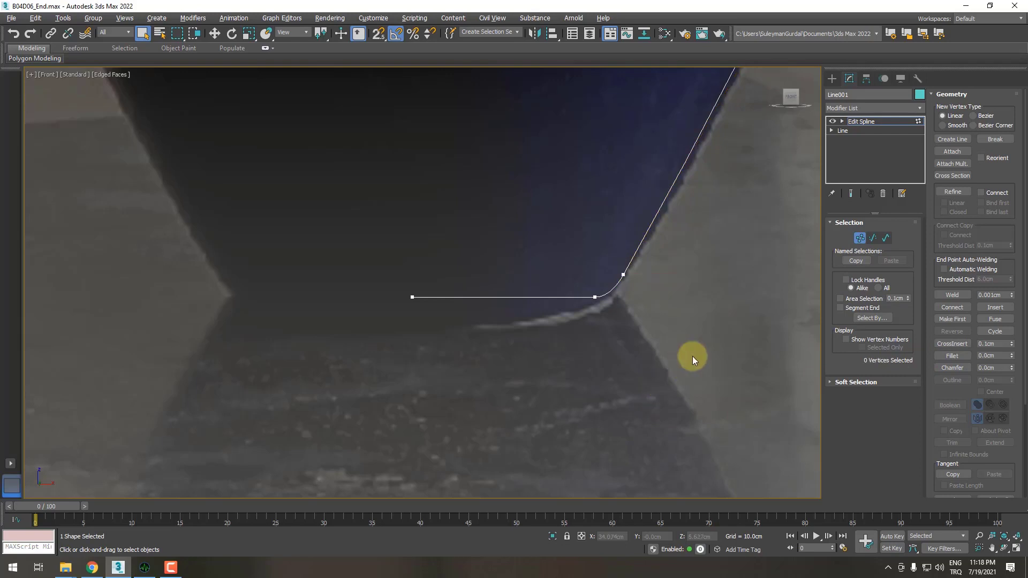
{"action": "scroll", "coordinate": [692, 356], "scroll_direction": "down", "scroll_amount": 3}
{"action": "middle_click_drag", "start_coordinate": [688, 347], "coordinate": [557, 392]}
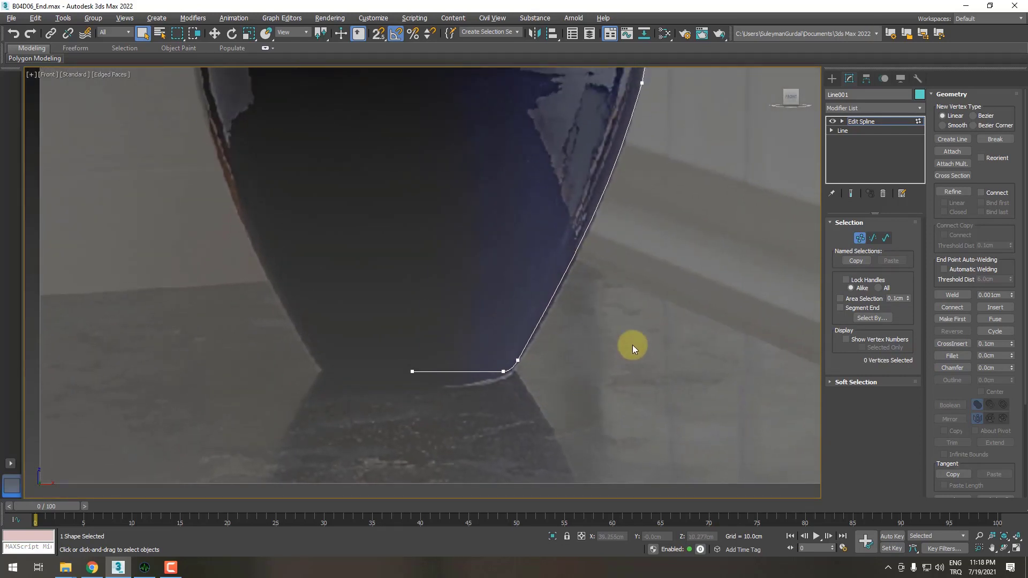
{"action": "scroll", "coordinate": [501, 362], "scroll_direction": "up", "scroll_amount": 3}
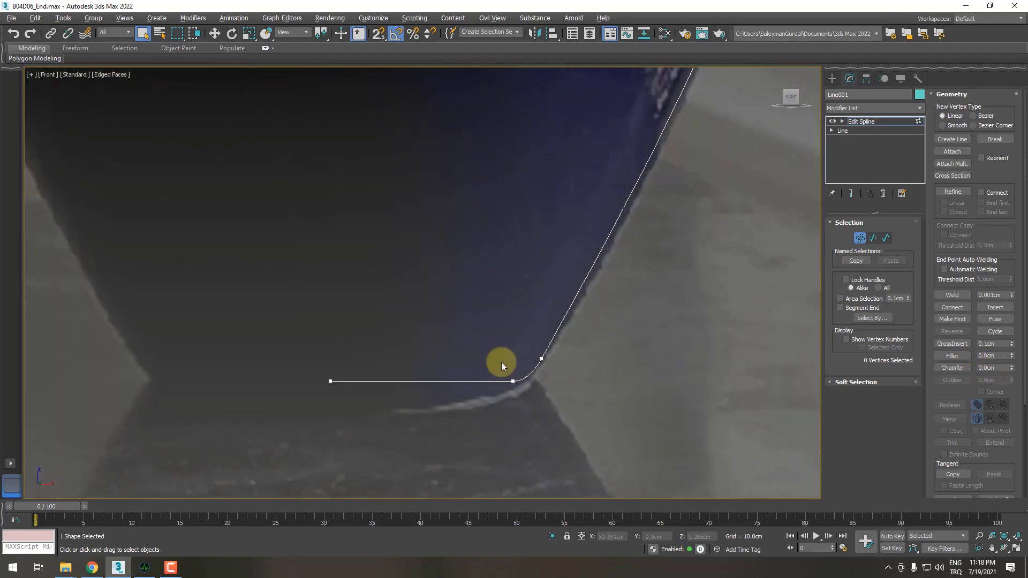
{"action": "scroll", "coordinate": [561, 374], "scroll_direction": "up", "scroll_amount": 3}
{"action": "key", "text": "ctrl+z"}
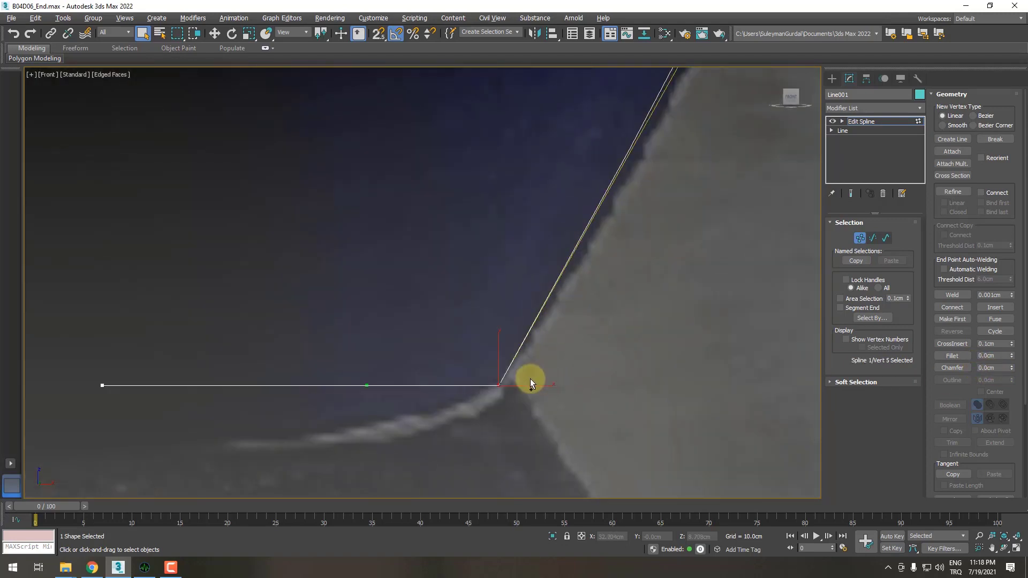
{"action": "scroll", "coordinate": [570, 394], "scroll_direction": "down", "scroll_amount": 2}
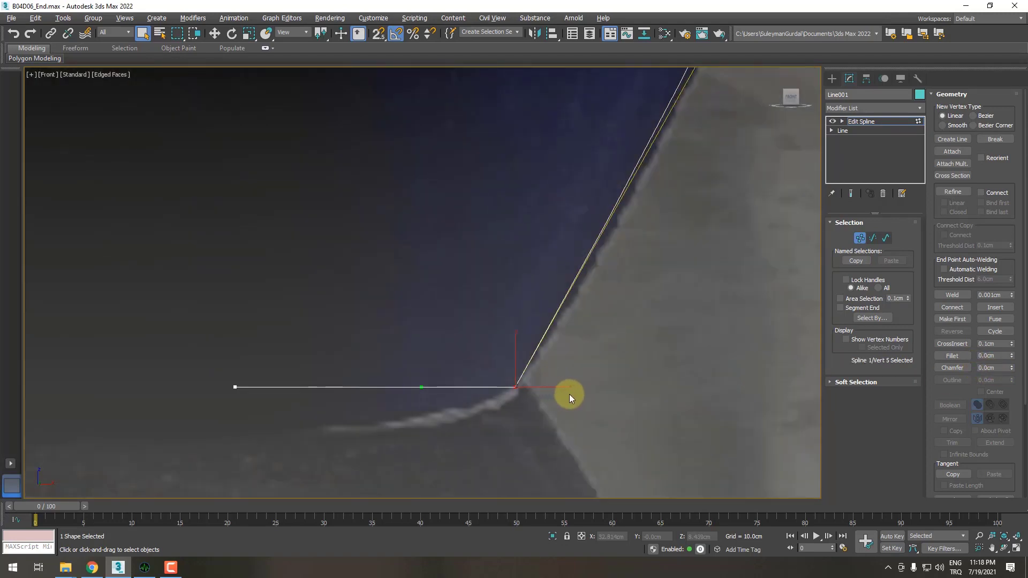
- Try a chamfer of 2 on the base corner vertex, then undo it
{"action": "left_click", "coordinate": [988, 368]}
{"action": "type", "text": "2"}
{"action": "key", "text": "Return"}
{"action": "left_click", "coordinate": [654, 381]}
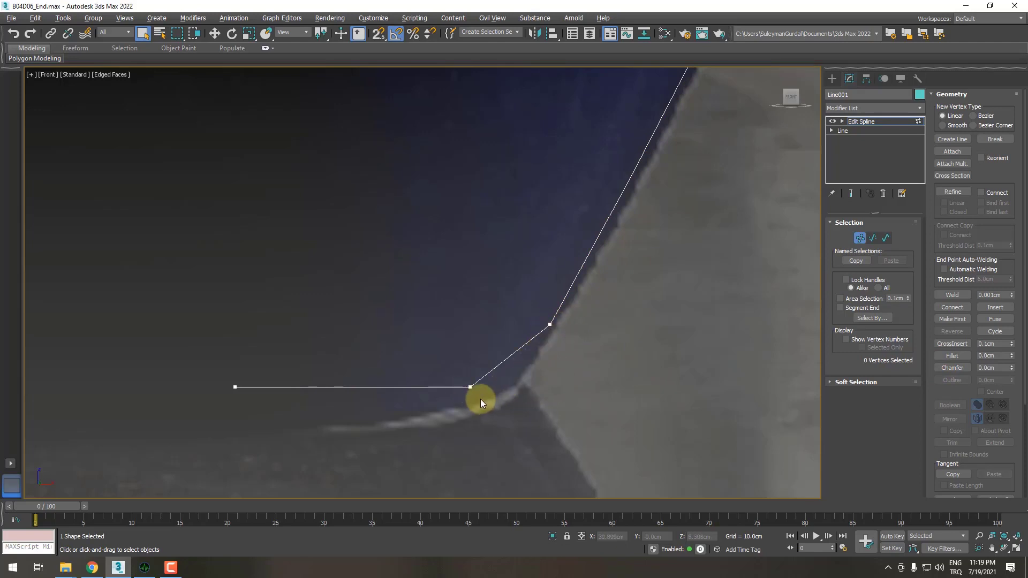
{"action": "key", "text": "ctrl+z"}
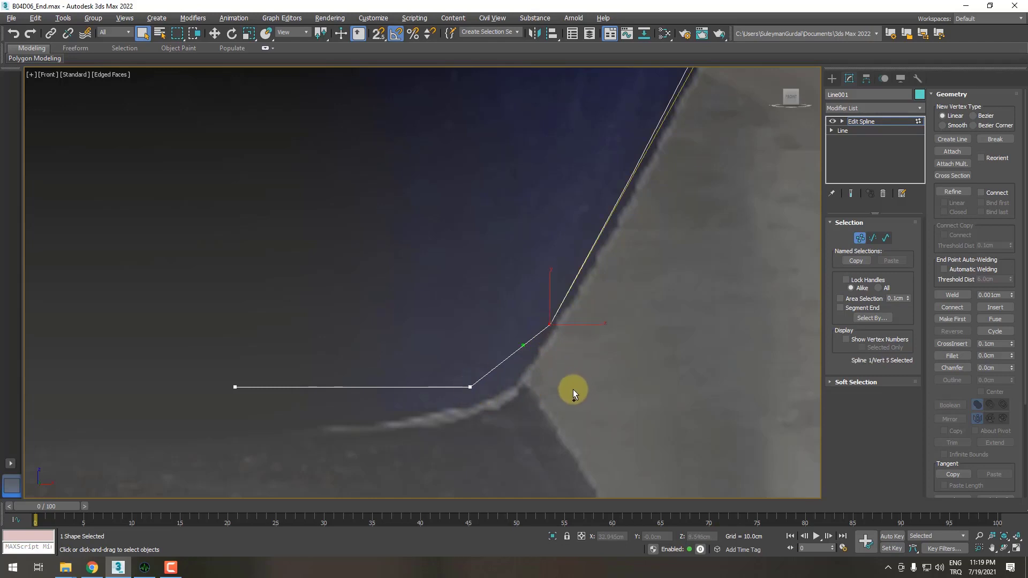
{"action": "key", "text": "ctrl+z"}
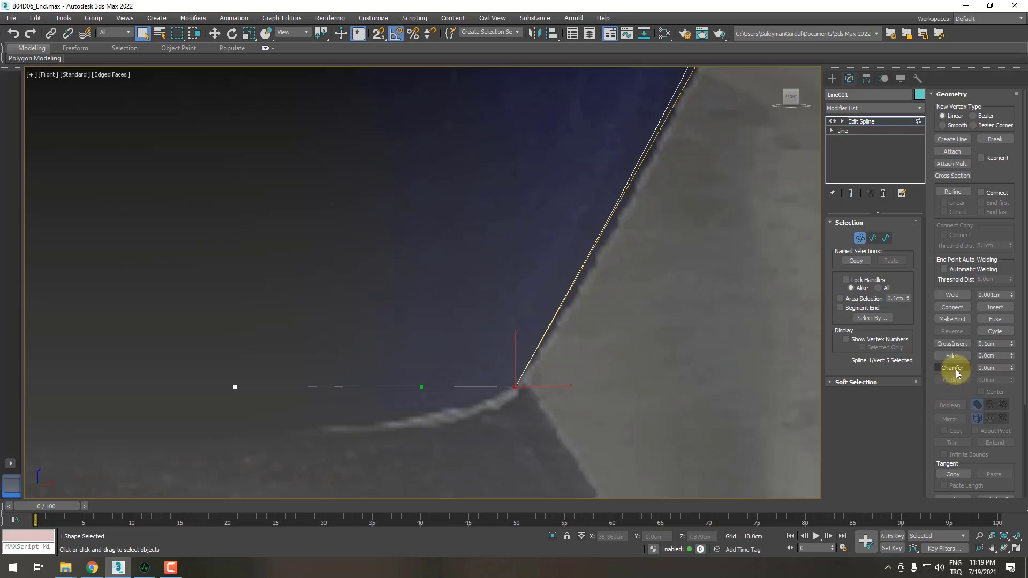
- Test interactive chamfers on the base corner by dragging, then undo back to the sharp corner
{"action": "left_click", "coordinate": [940, 369]}
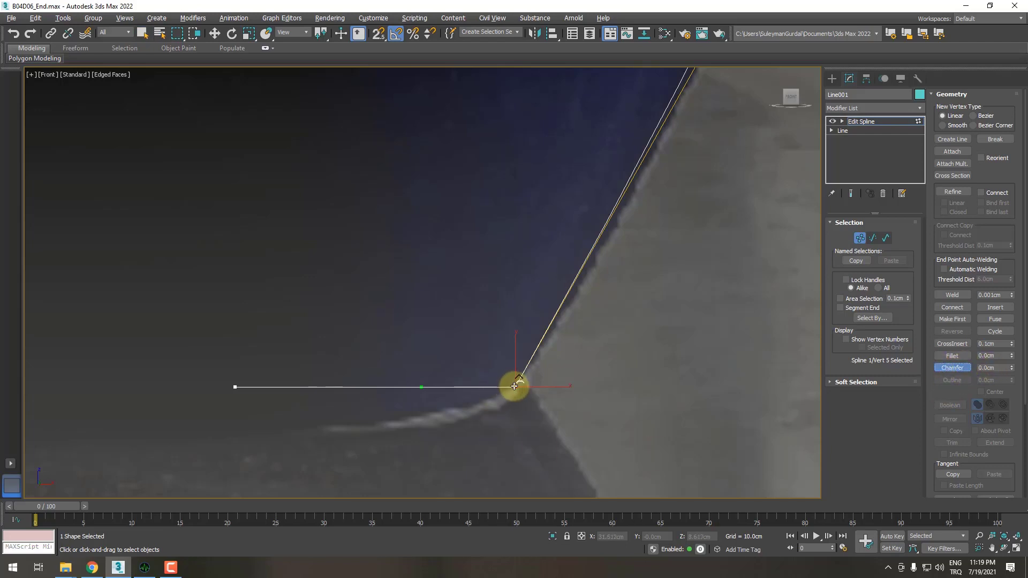
{"action": "mouse_move", "coordinate": [515, 386]}
{"action": "left_mouse_down"}
{"action": "mouse_move", "coordinate": [506, 303]}
{"action": "mouse_move", "coordinate": [516, 384]}
{"action": "left_mouse_up"}
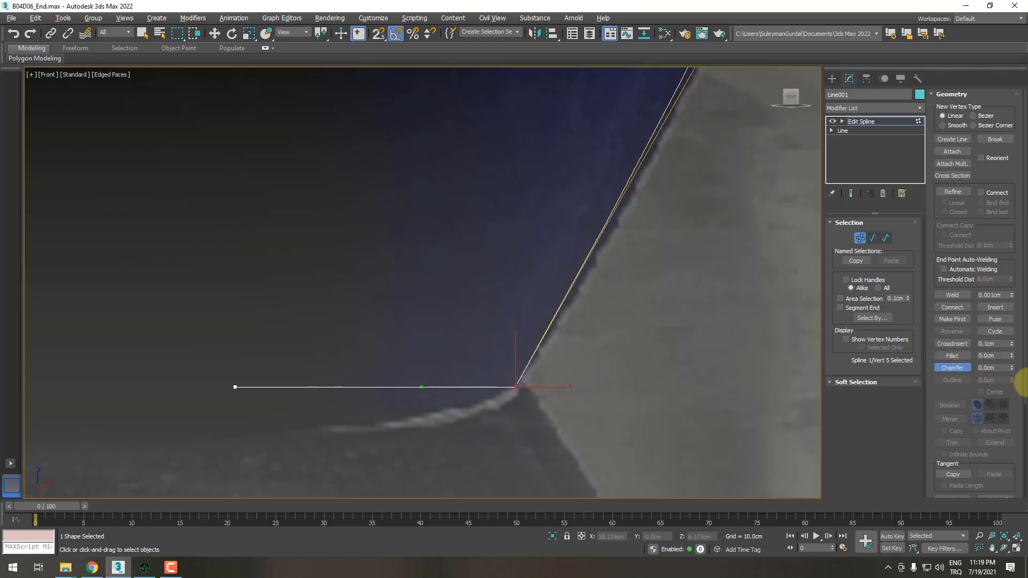
{"action": "left_click_drag", "start_coordinate": [1011, 370], "coordinate": [1011, 336]}
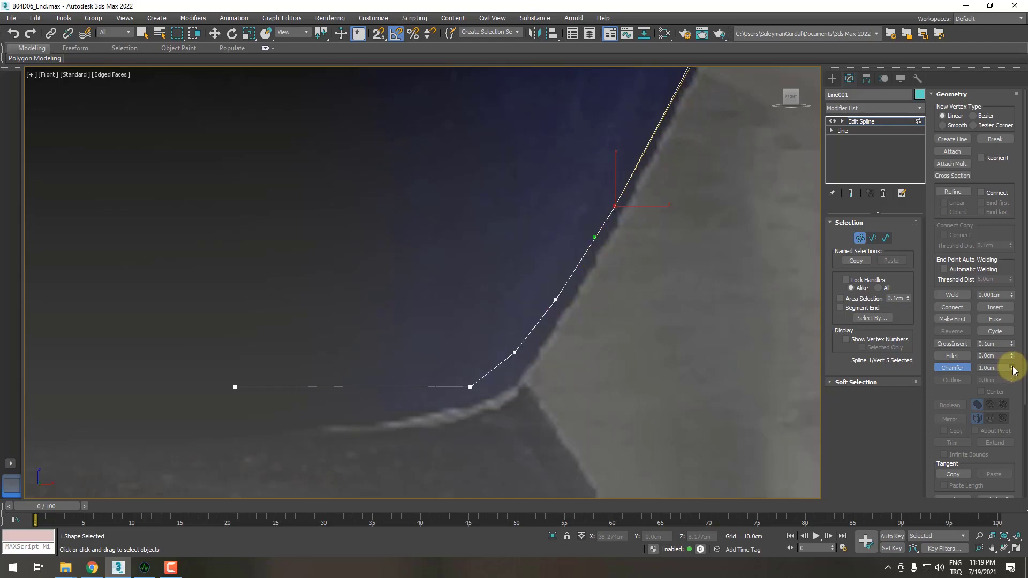
{"action": "key", "text": "ctrl+z"}
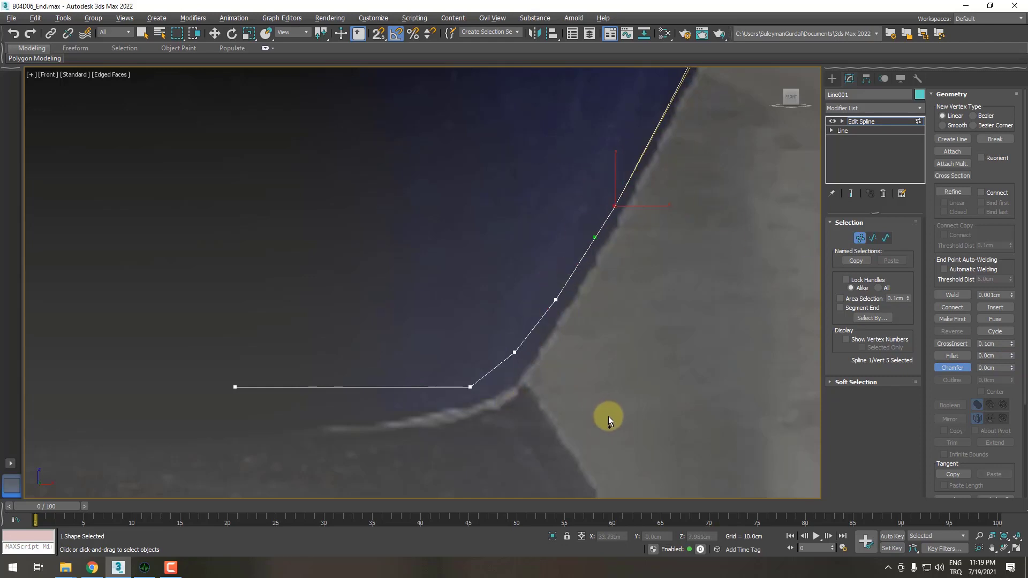
{"action": "key", "text": "ctrl+z"}
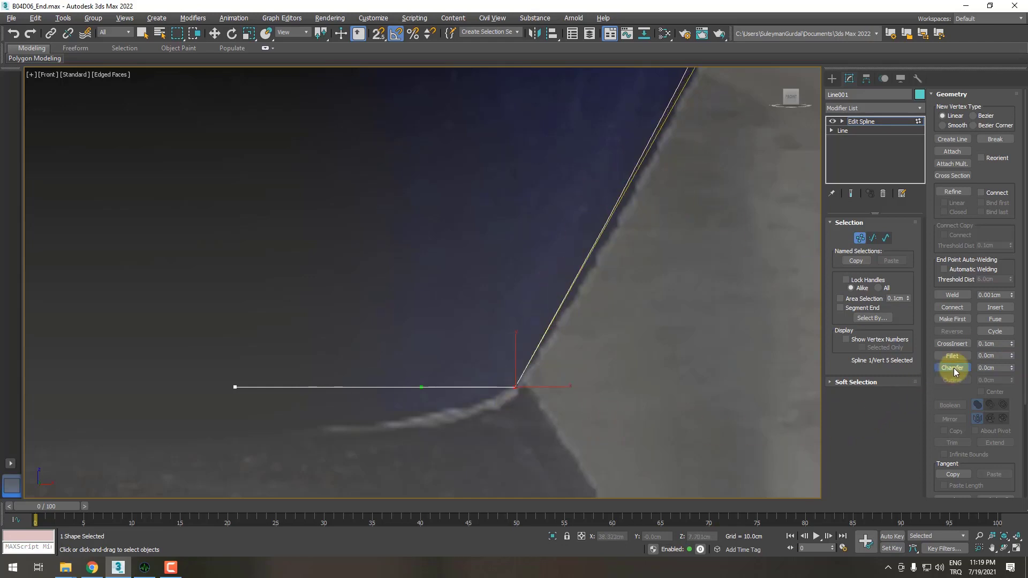
- Chamfer the base corner by 0.5 and deselect the vertex
{"action": "left_click", "coordinate": [954, 368]}
{"action": "type", "text": "0."}
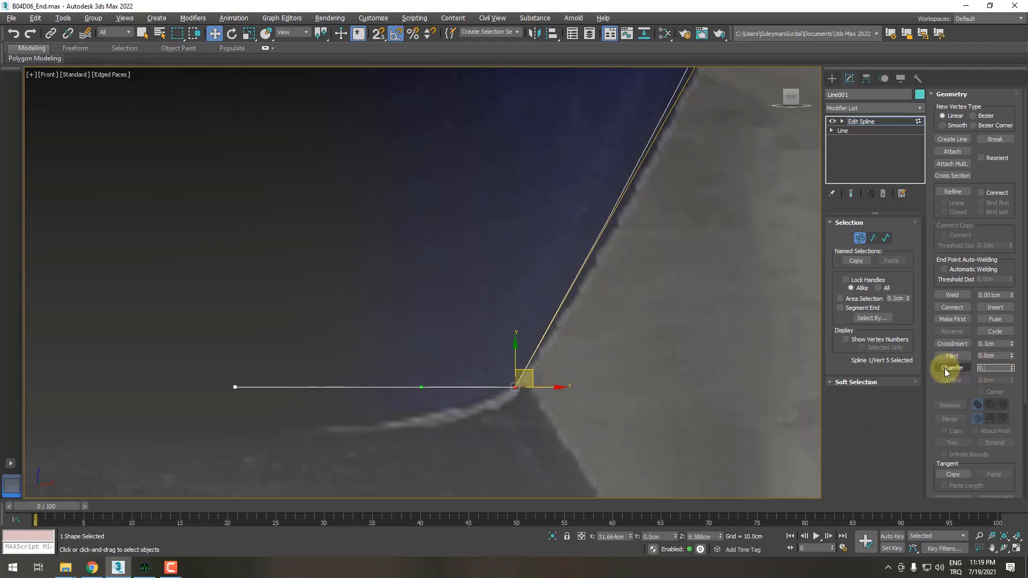
{"action": "type", "text": "5"}
{"action": "key", "text": "Return"}
{"action": "left_click", "coordinate": [546, 455]}
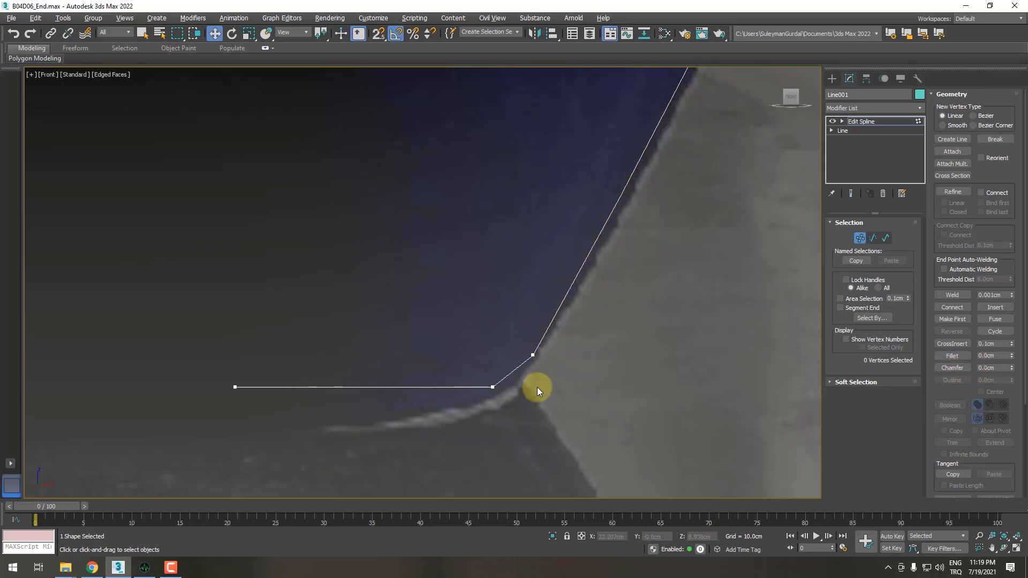
- Undo the chamfer, fillet the base corner with radius 0.5, and zoom out to the whole vase
{"action": "key", "text": "ctrl+z"}
{"action": "key", "text": "ctrl+z"}
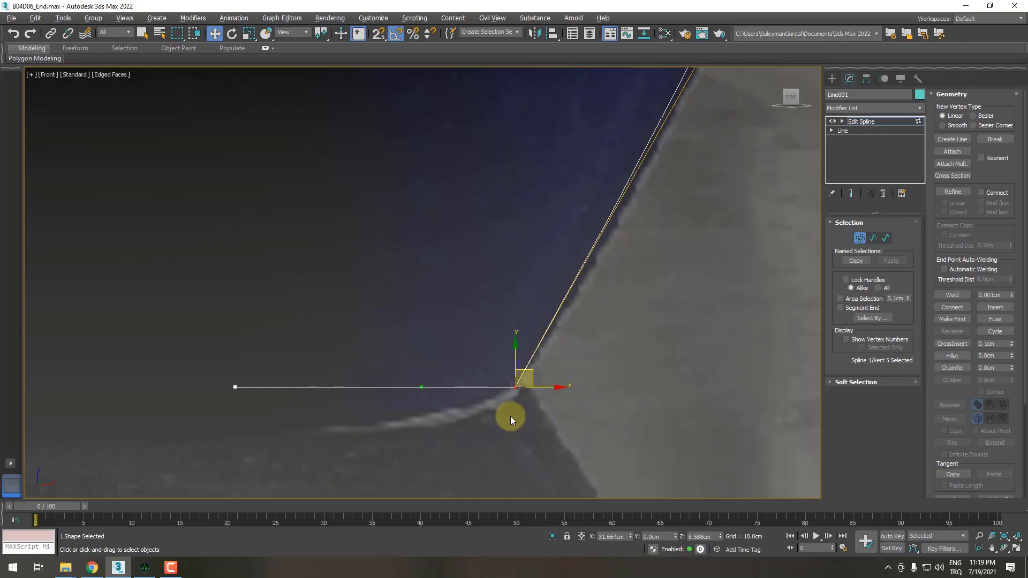
{"action": "left_click", "coordinate": [994, 356]}
{"action": "type", "text": "0.5"}
{"action": "key", "text": "Return"}
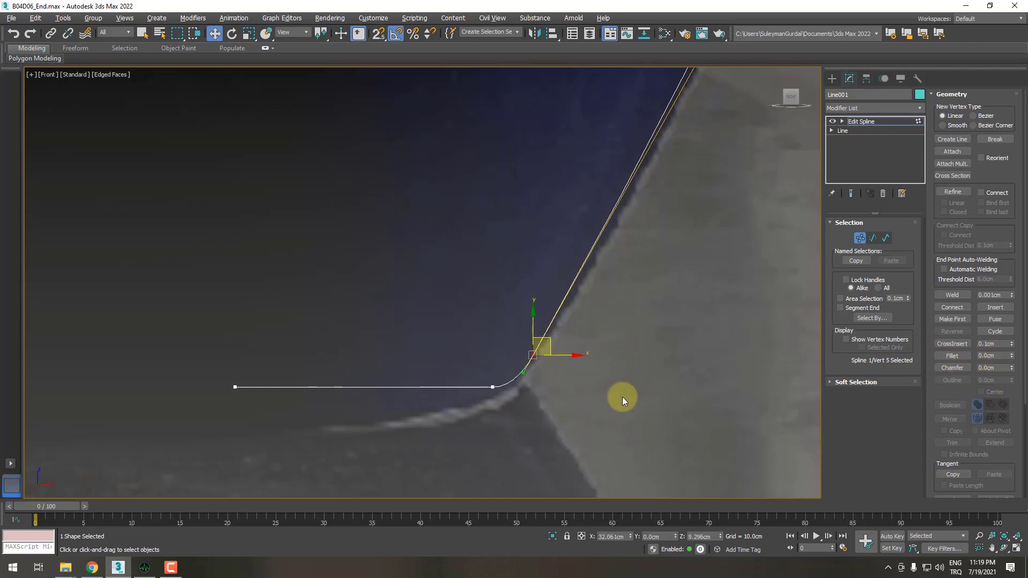
{"action": "left_click", "coordinate": [622, 397]}
{"action": "scroll", "coordinate": [622, 396], "scroll_direction": "down", "scroll_amount": 5}
{"action": "scroll", "coordinate": [702, 351], "scroll_direction": "down", "scroll_amount": 3}
{"action": "mouse_move", "coordinate": [702, 351]}
{"action": "middle_mouse_down"}
{"action": "mouse_move", "coordinate": [594, 406]}
{"action": "mouse_move", "coordinate": [589, 382]}
{"action": "middle_mouse_up"}
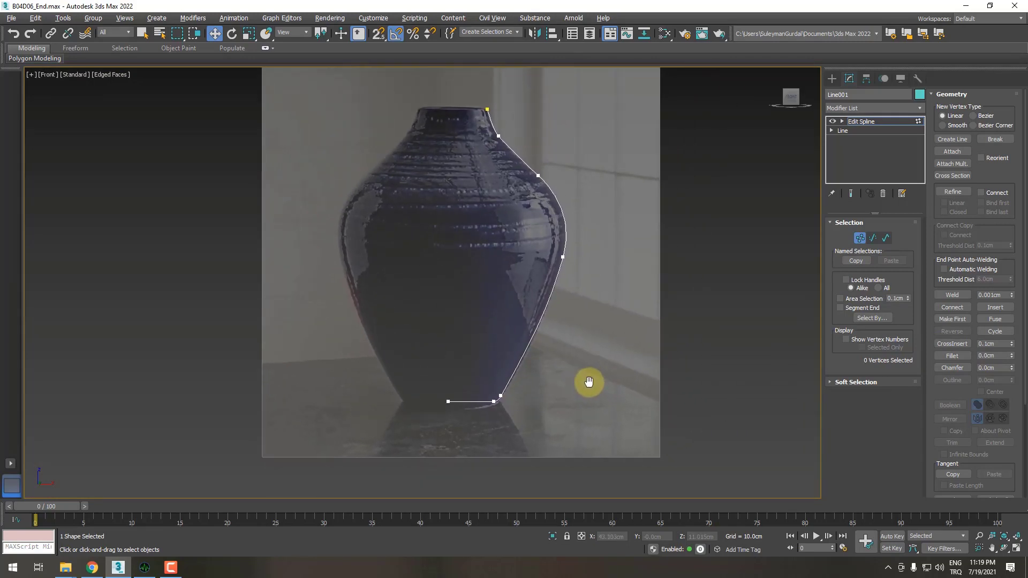